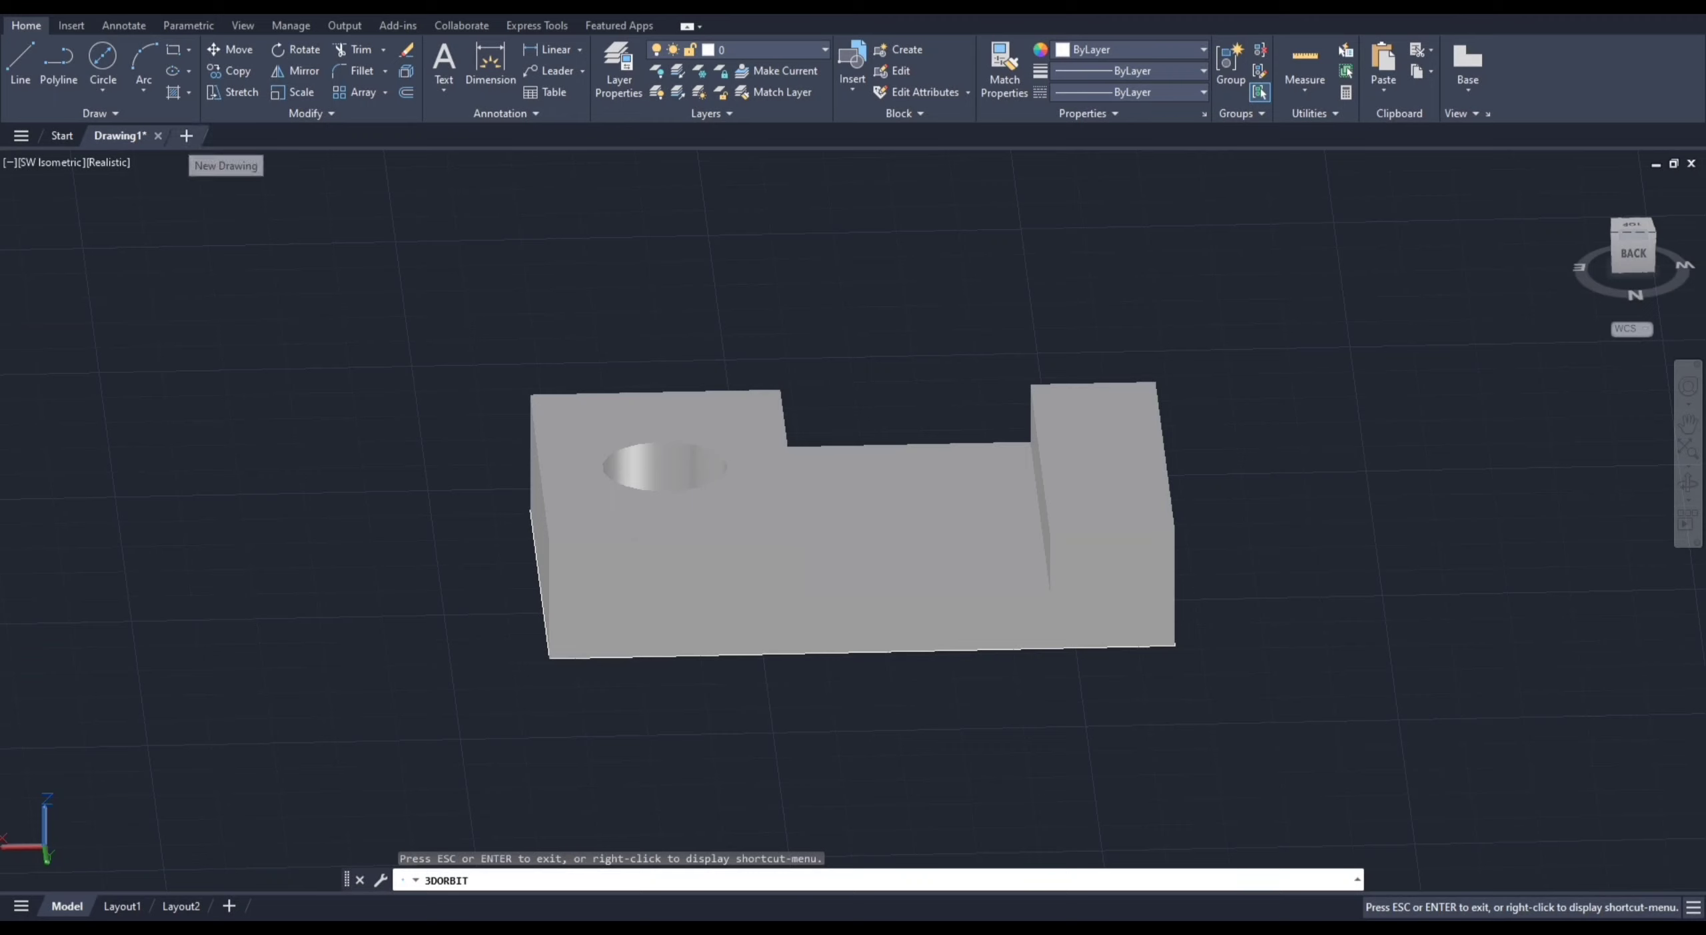
# - Leave the orbit view of the finished block and start a new drawing
pyautogui.press('Escape')
pyautogui.click(183, 135)
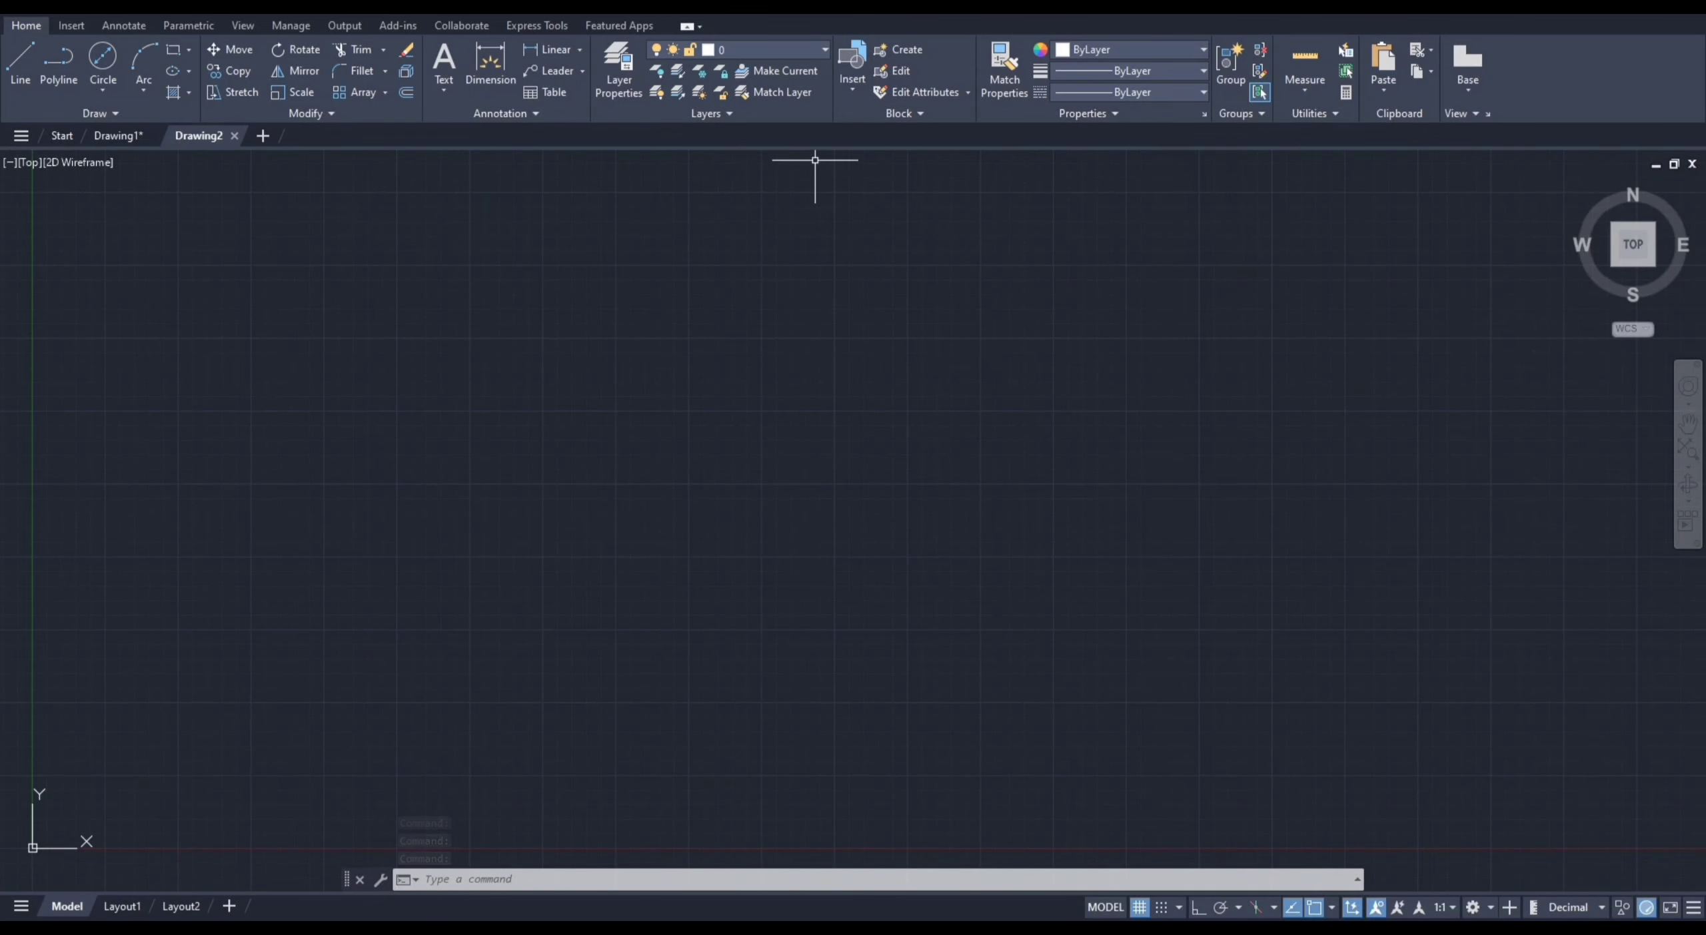
# - Switch to the image viewer and examine the dimensions of the isometric block with a slot and a hole, then return to AutoCAD
pyautogui.click(1062, 64)
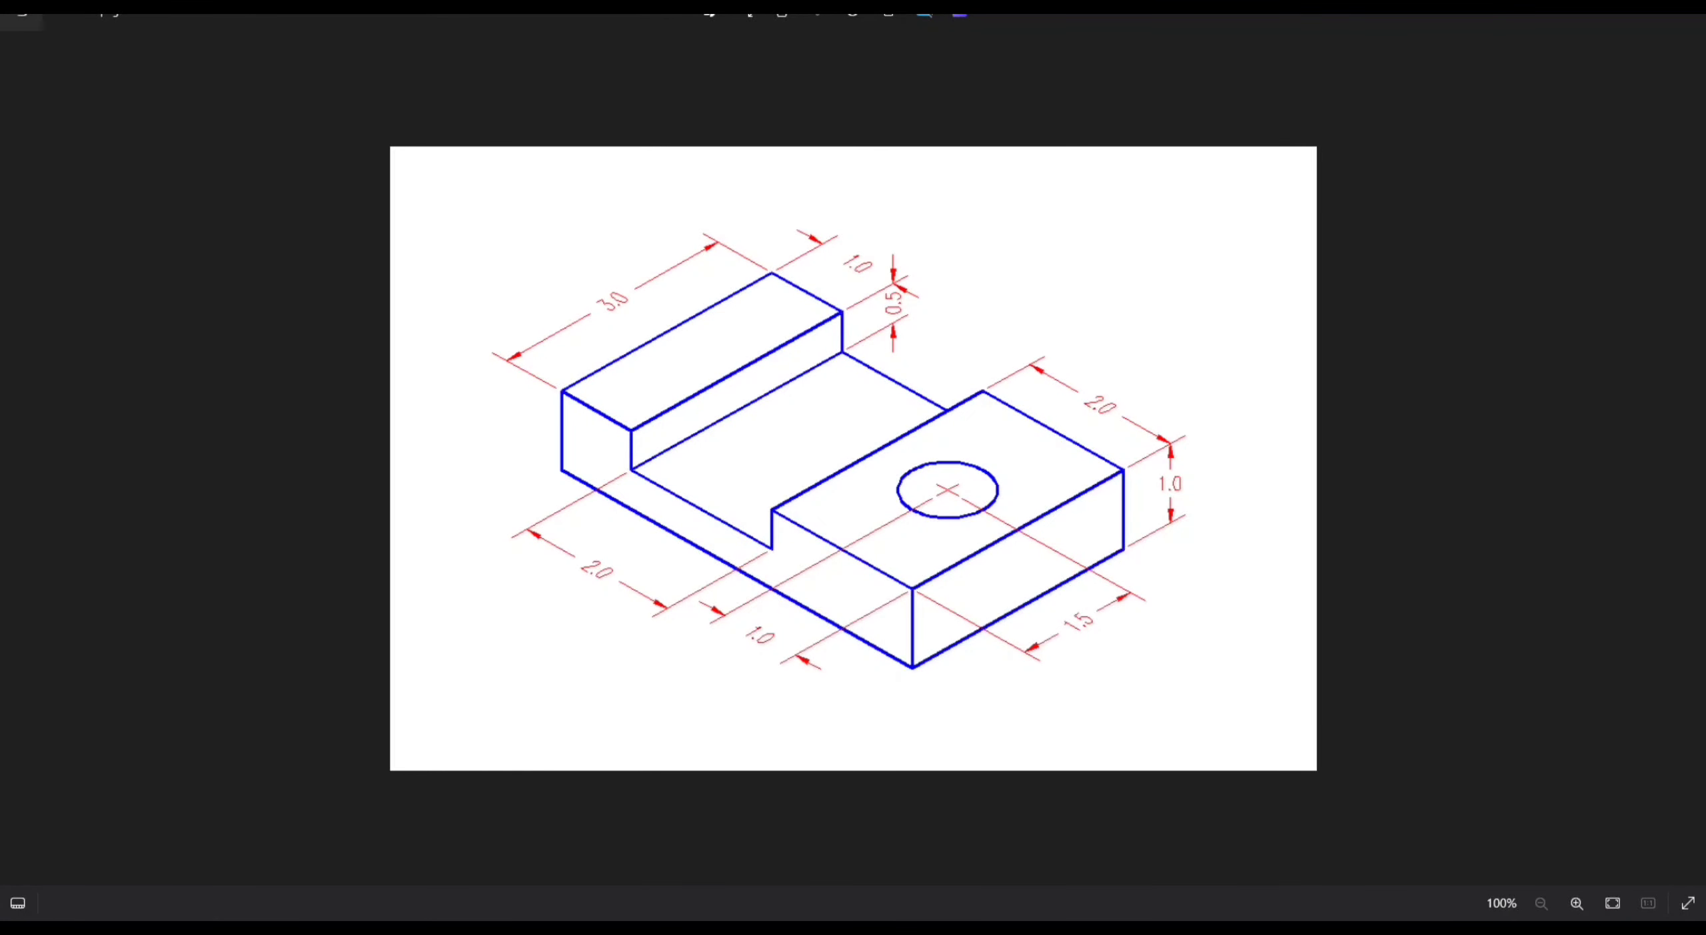
pyautogui.scroll(2, 853, 459)
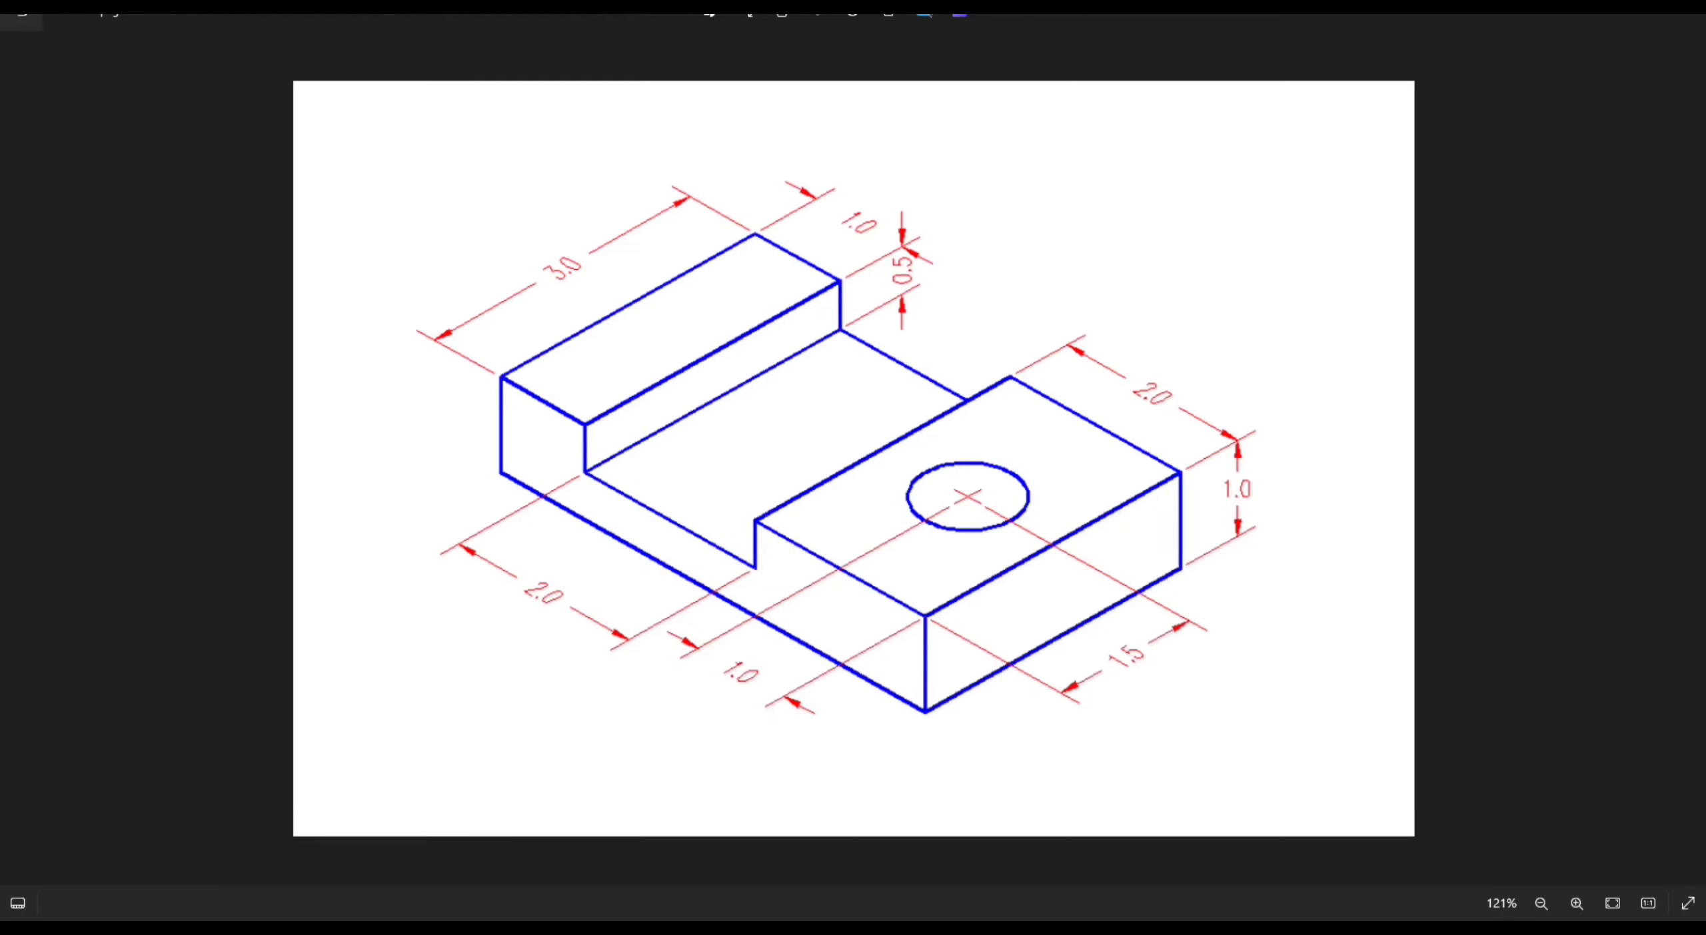
pyautogui.scroll(5, 829, 369)
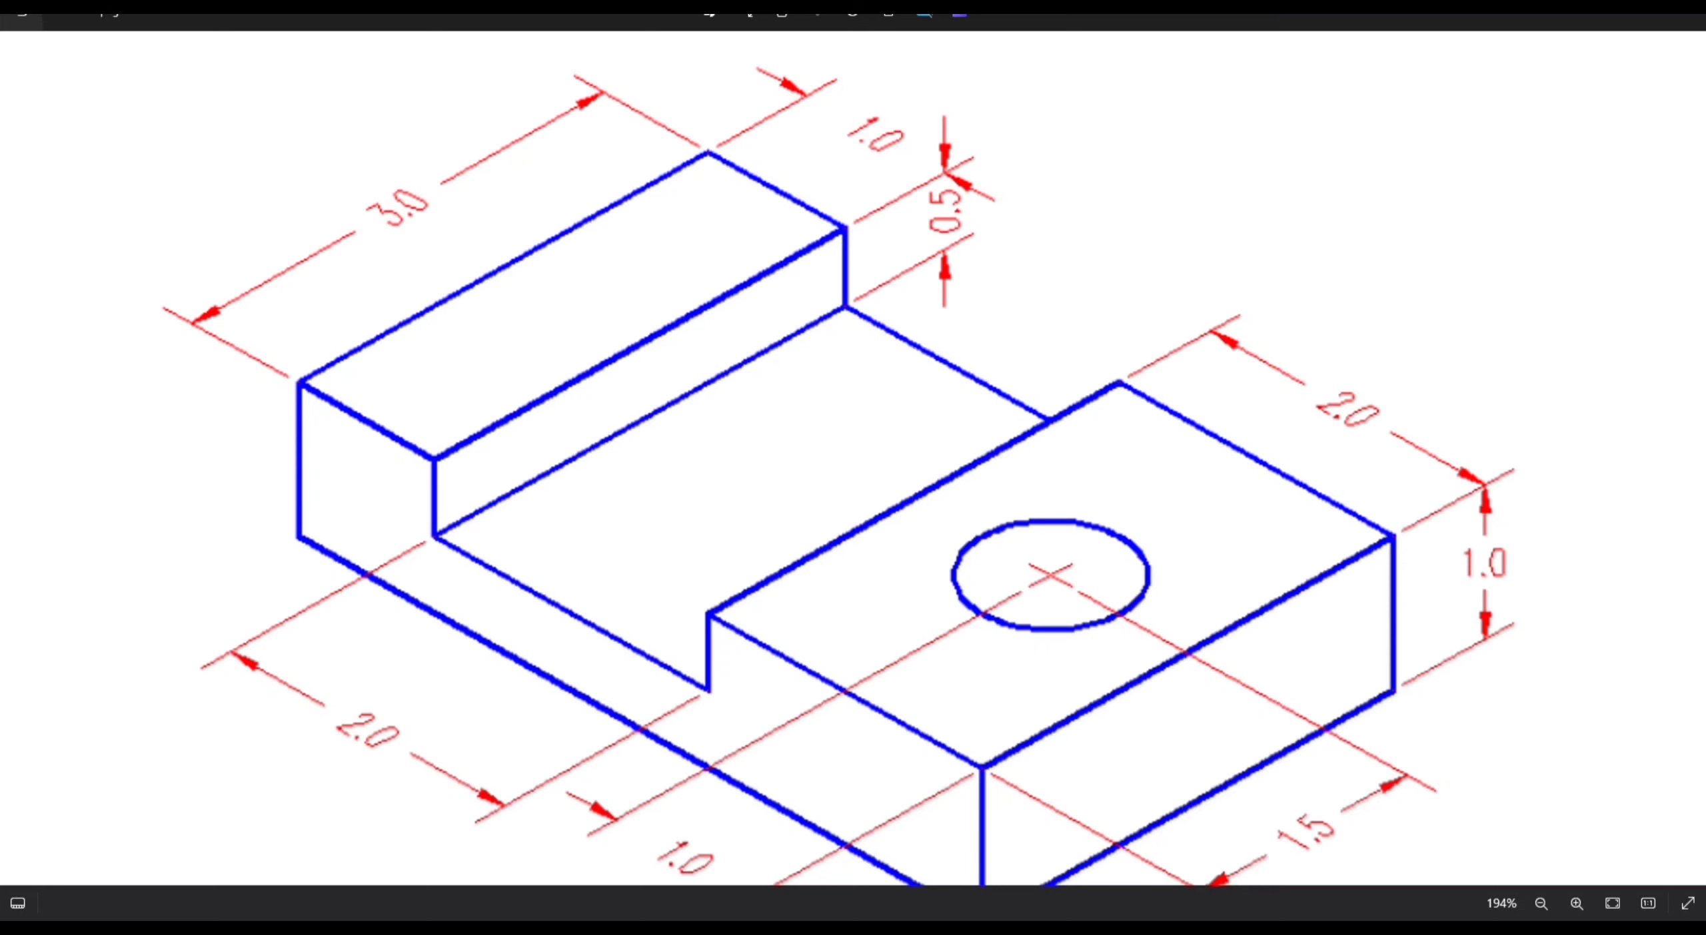
pyautogui.scroll(-1, 705, 729)
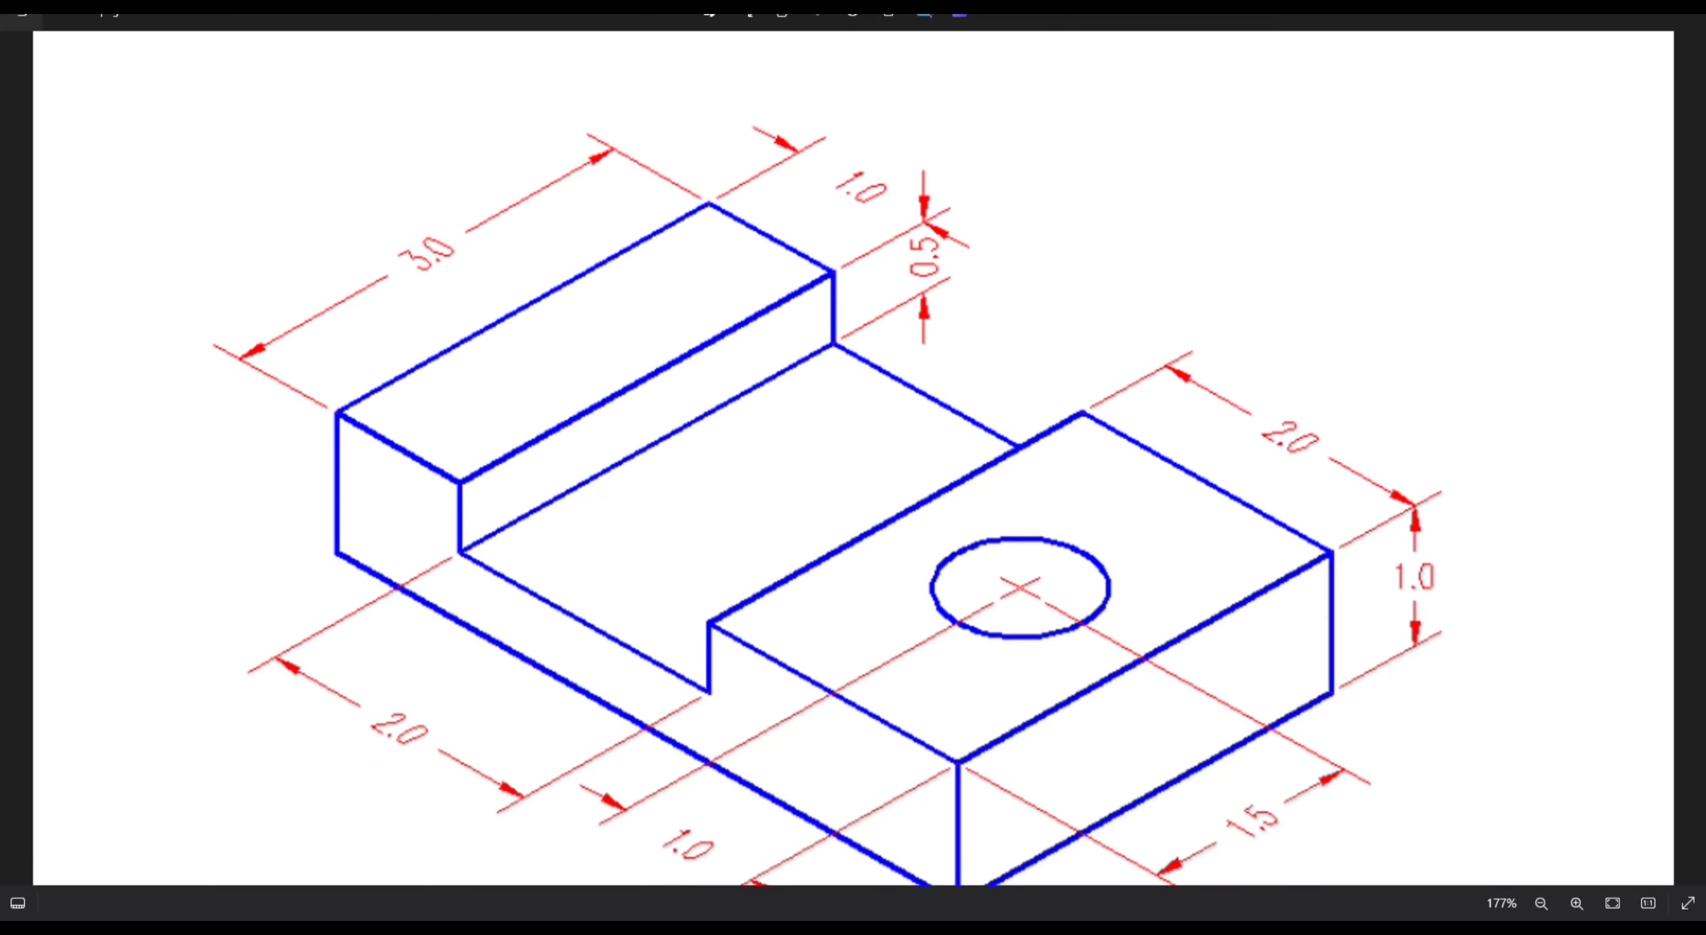
pyautogui.scroll(-2, 853, 274)
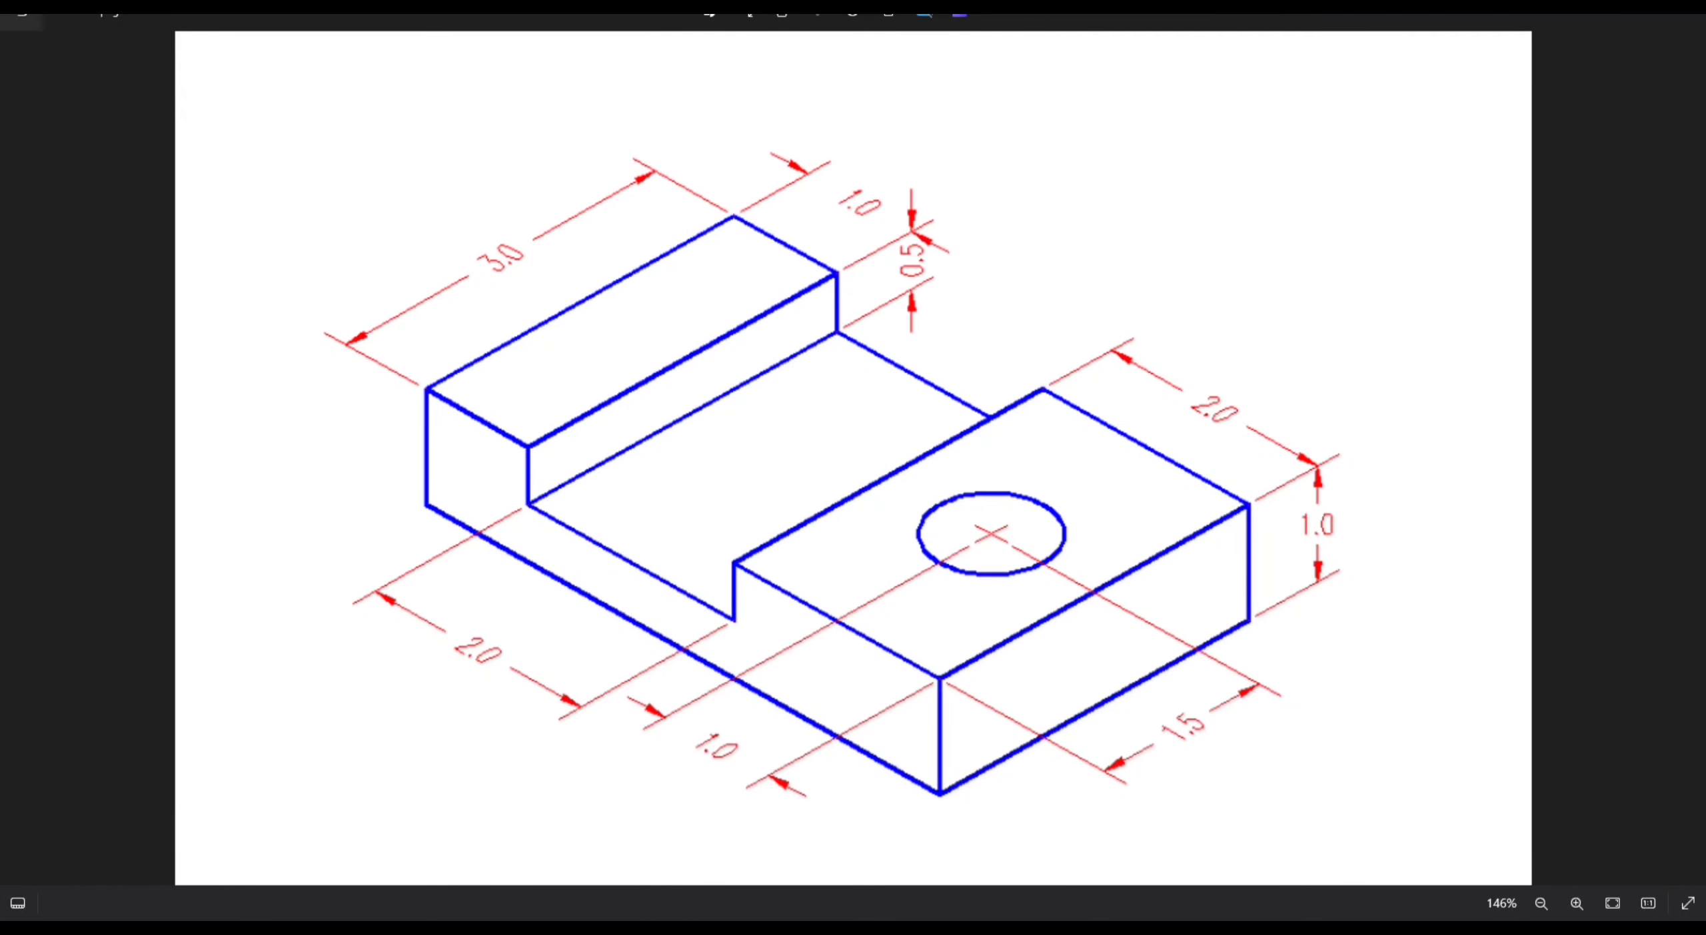
pyautogui.scroll(2, 853, 867)
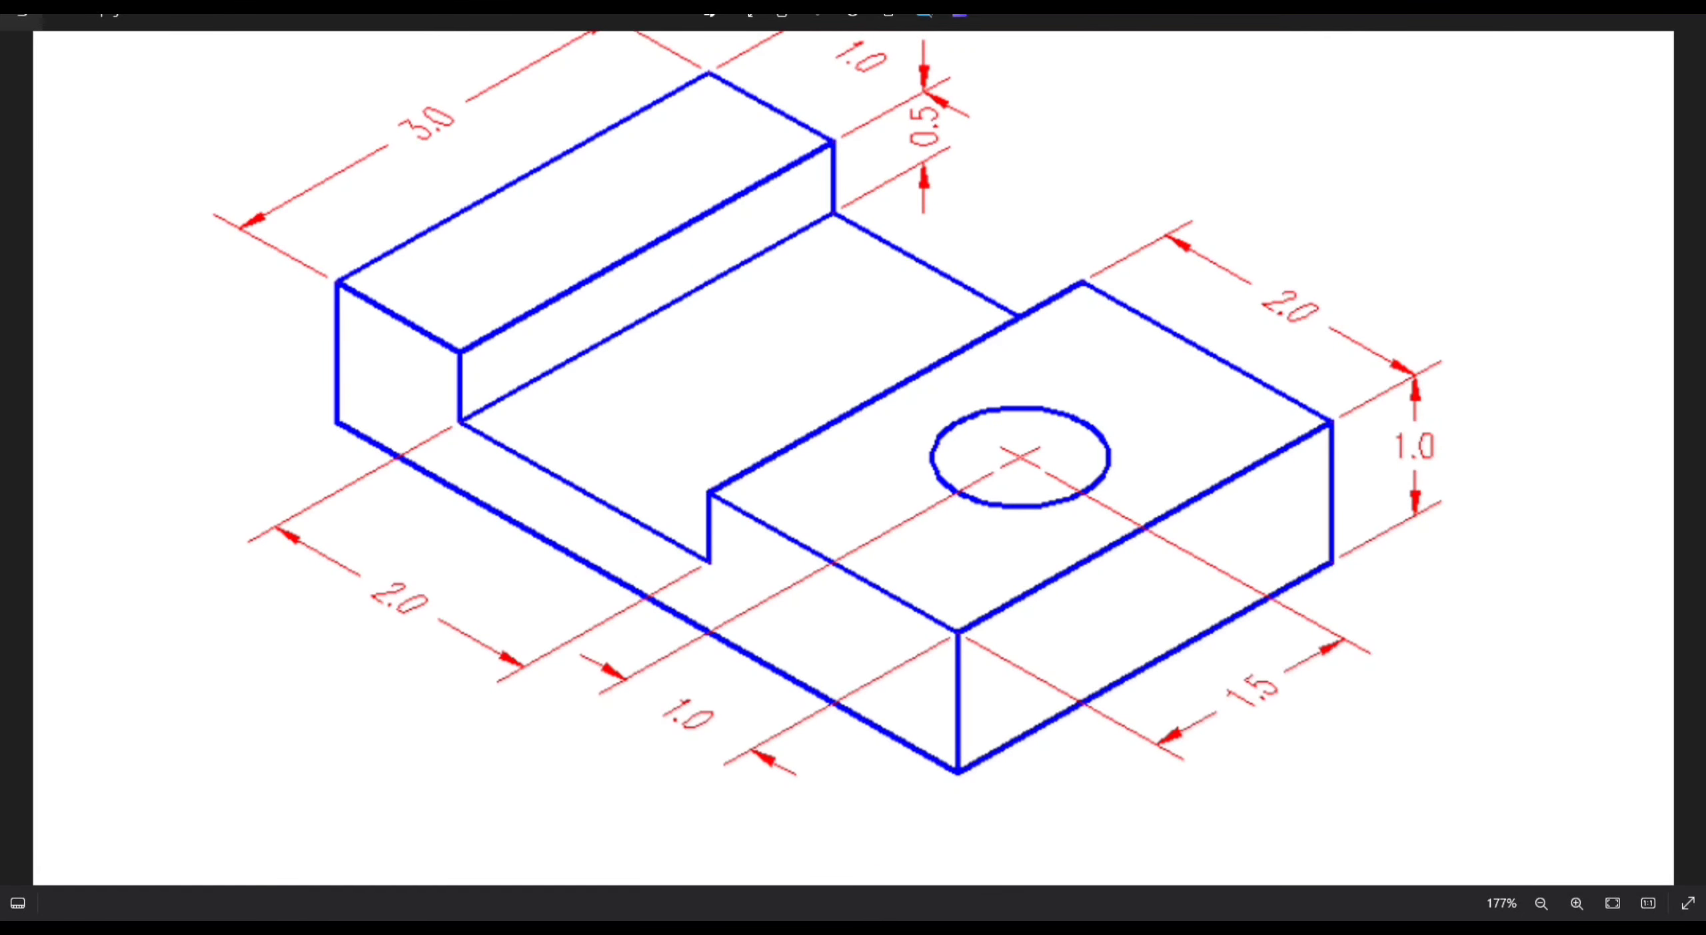
pyautogui.scroll(-1, 853, 460)
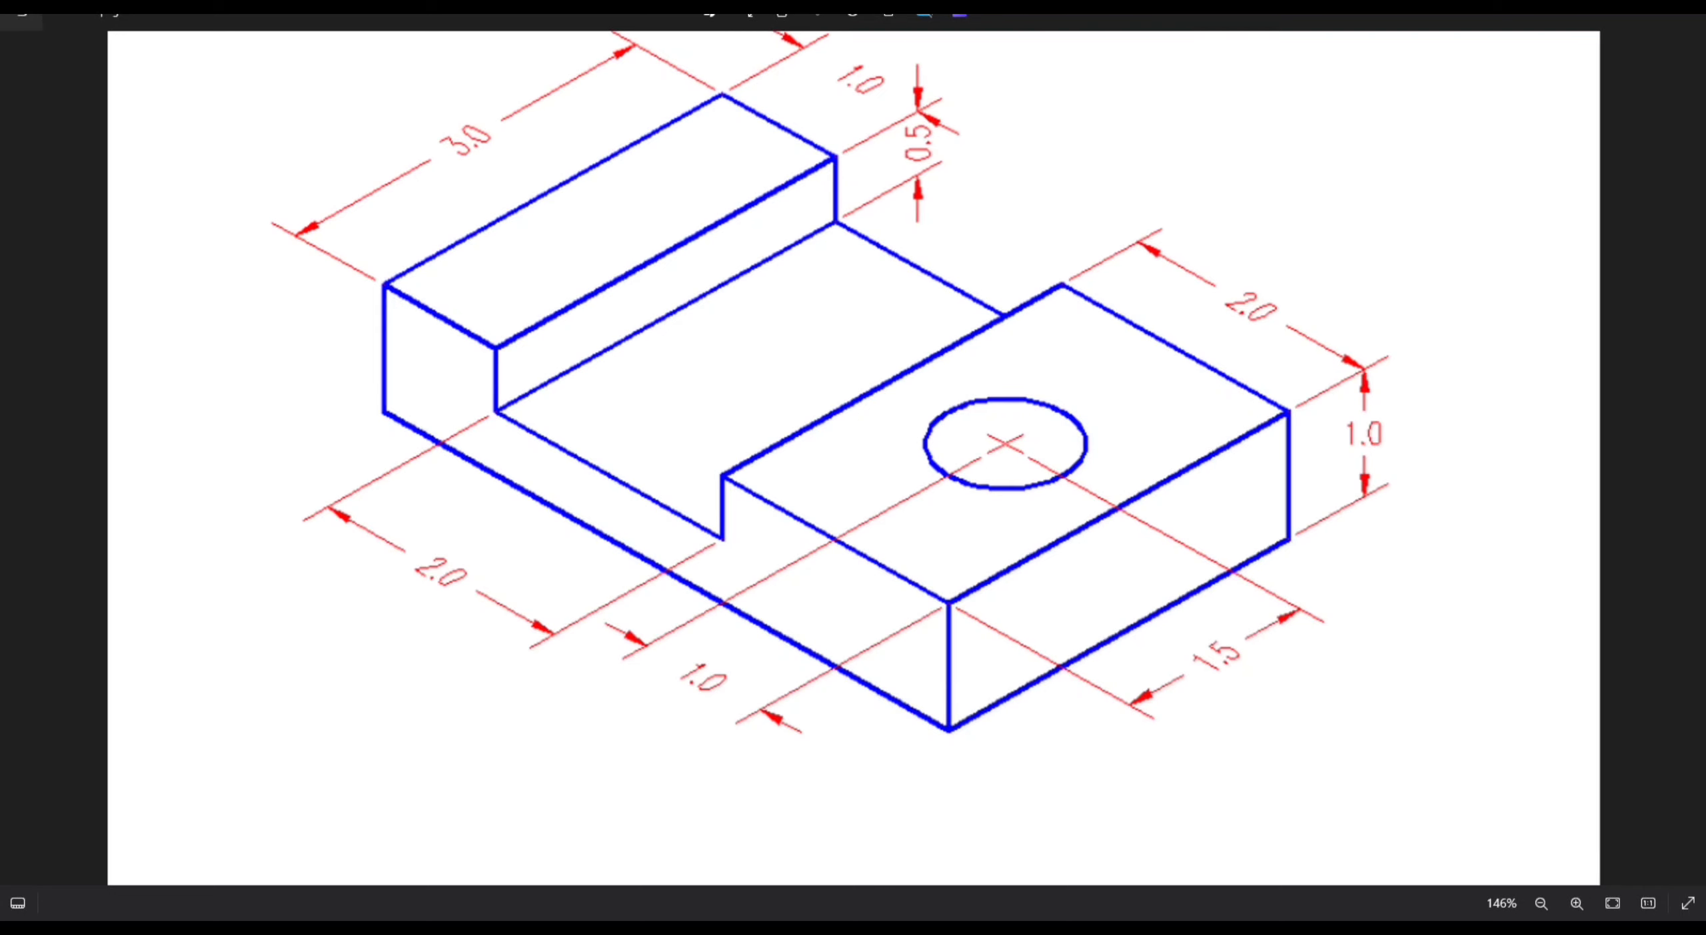
pyautogui.scroll(-4, 853, 459)
pyautogui.scroll(3, 853, 458)
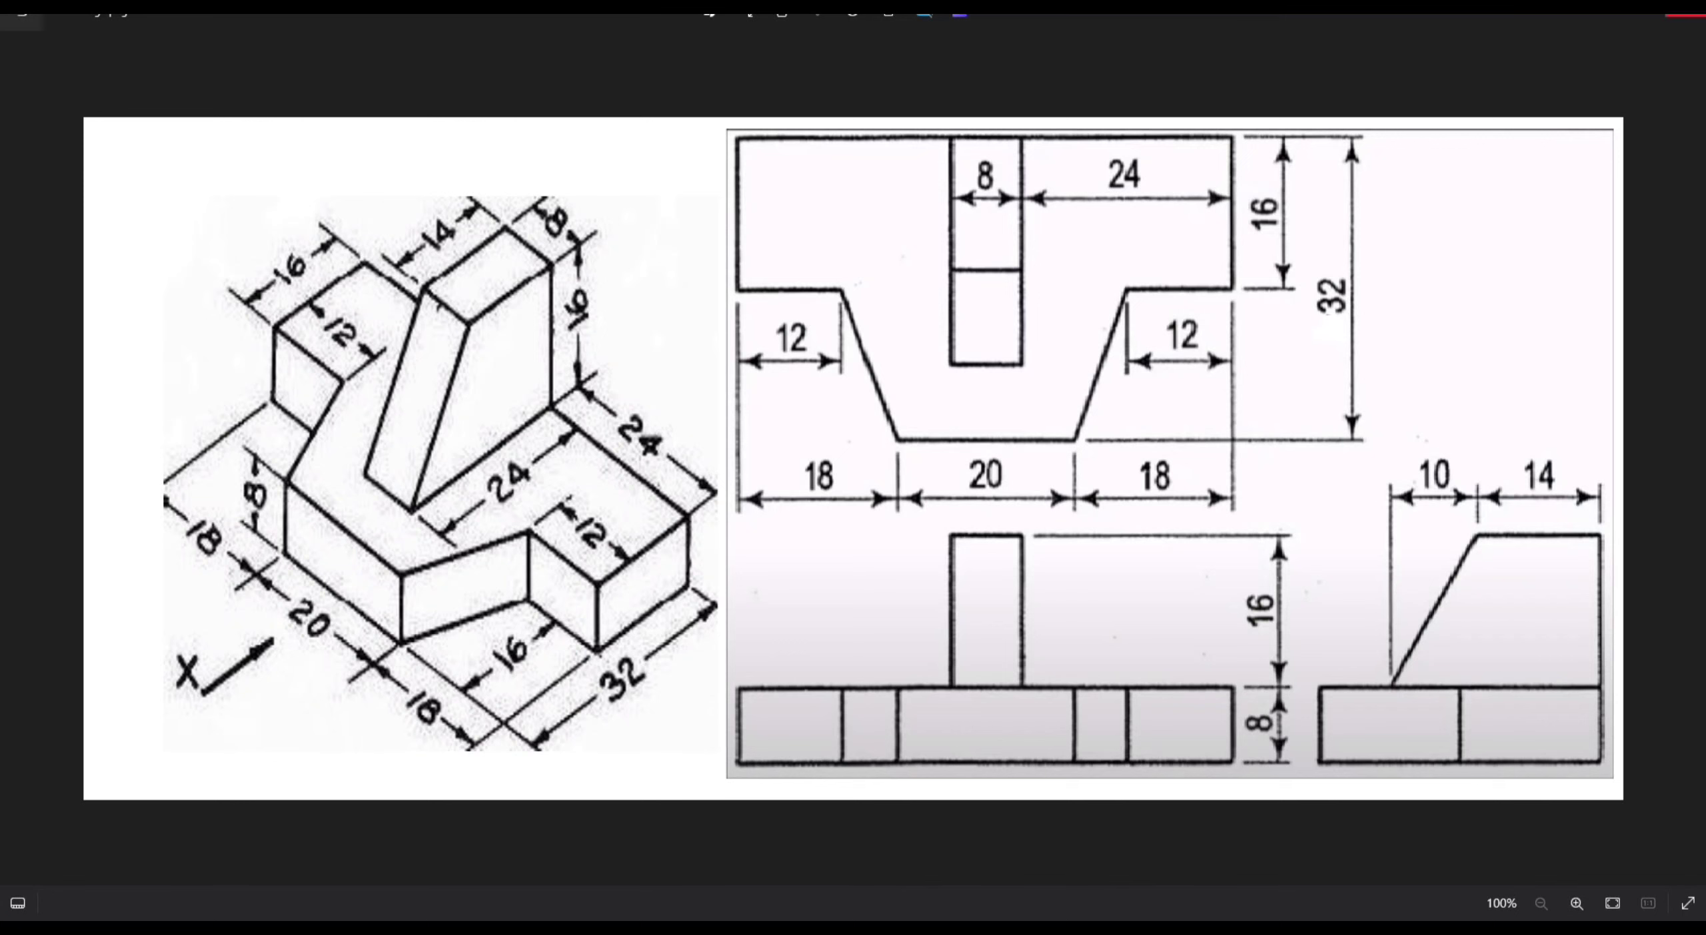
pyautogui.click(1686, 14)
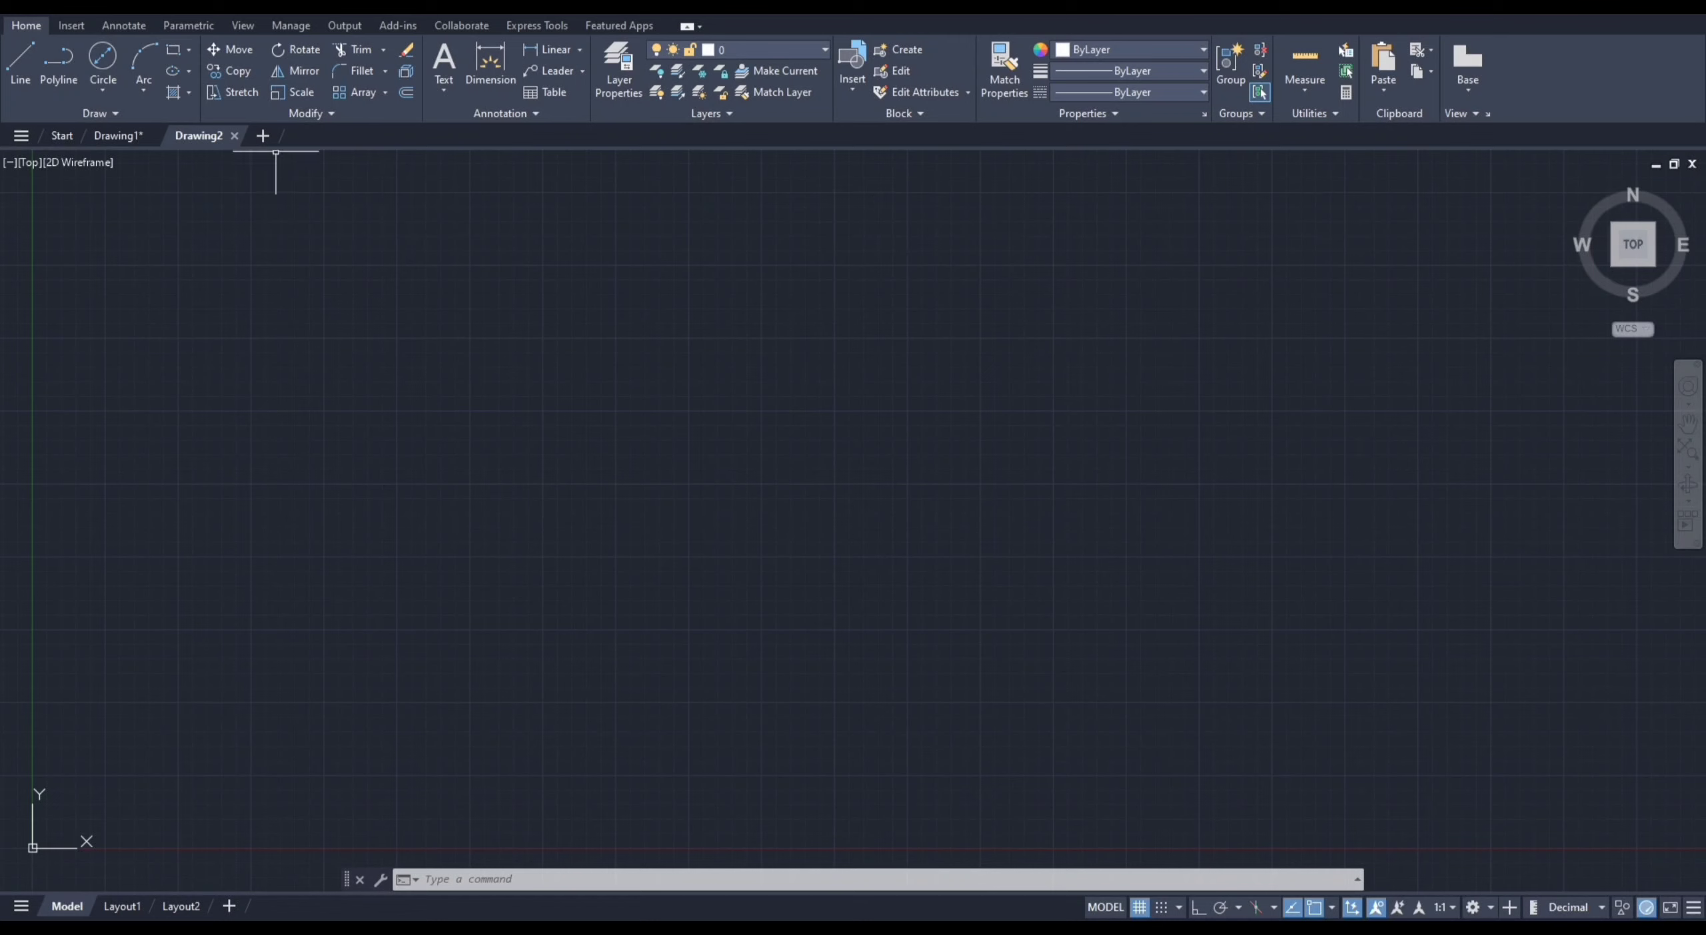
# - Open the drawing units settings and choose the units for scaling inserted content
pyautogui.click(172, 49)
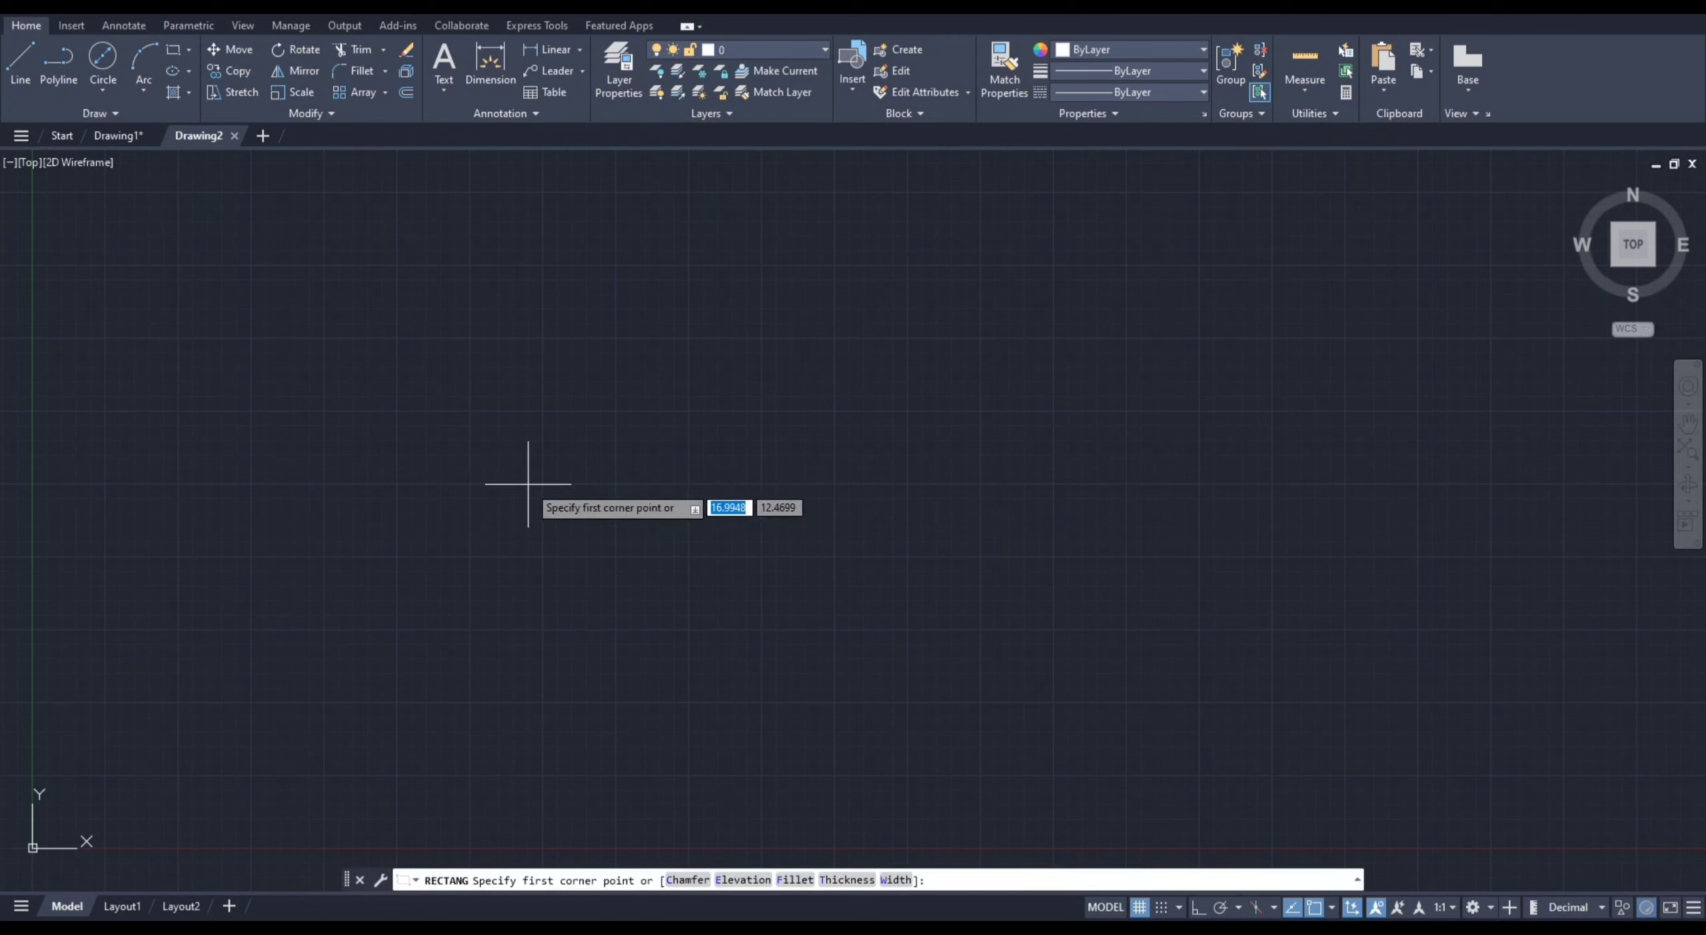
pyautogui.press('Escape')
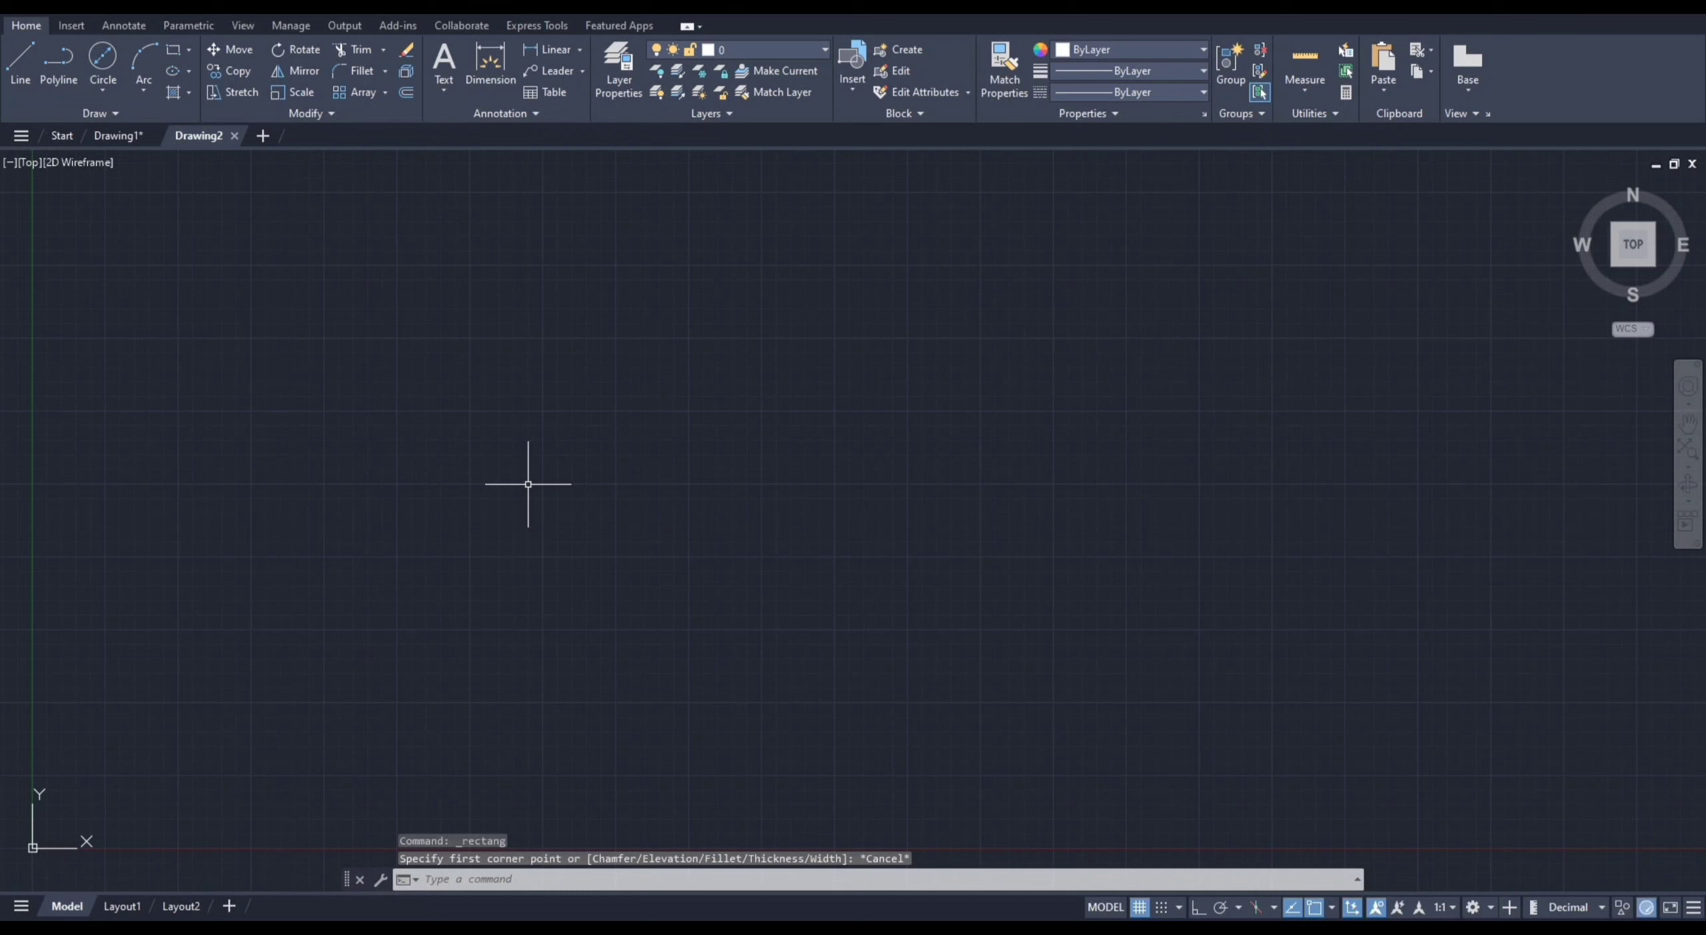
pyautogui.write('units')
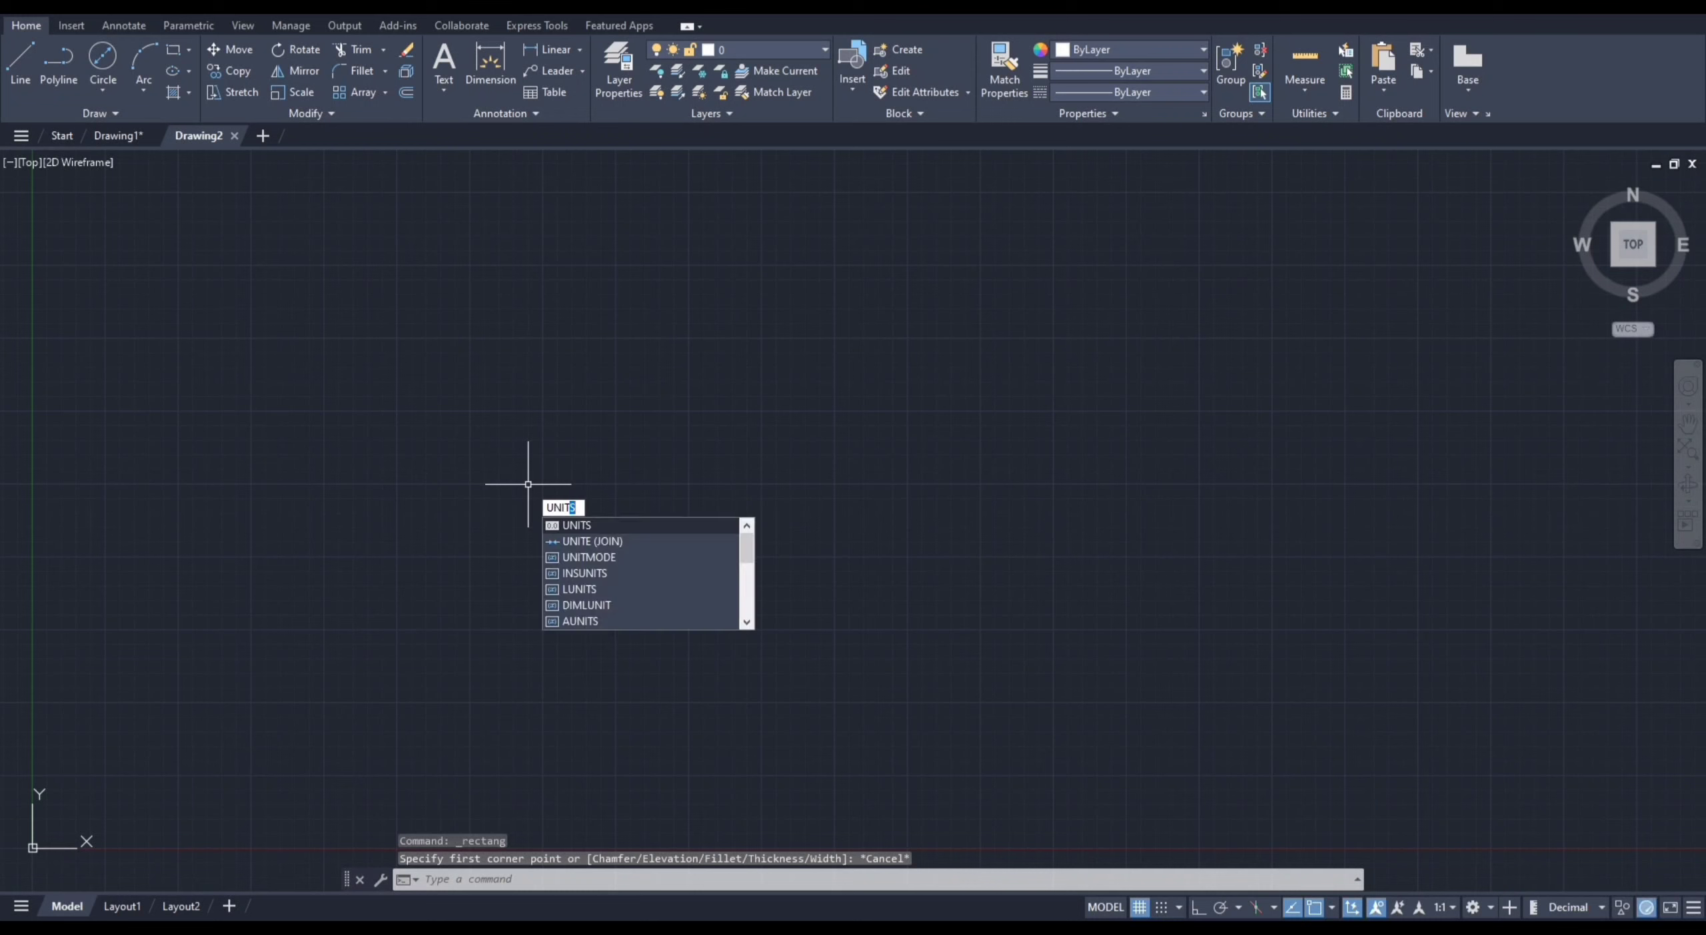
pyautogui.press('Return')
pyautogui.click(772, 448)
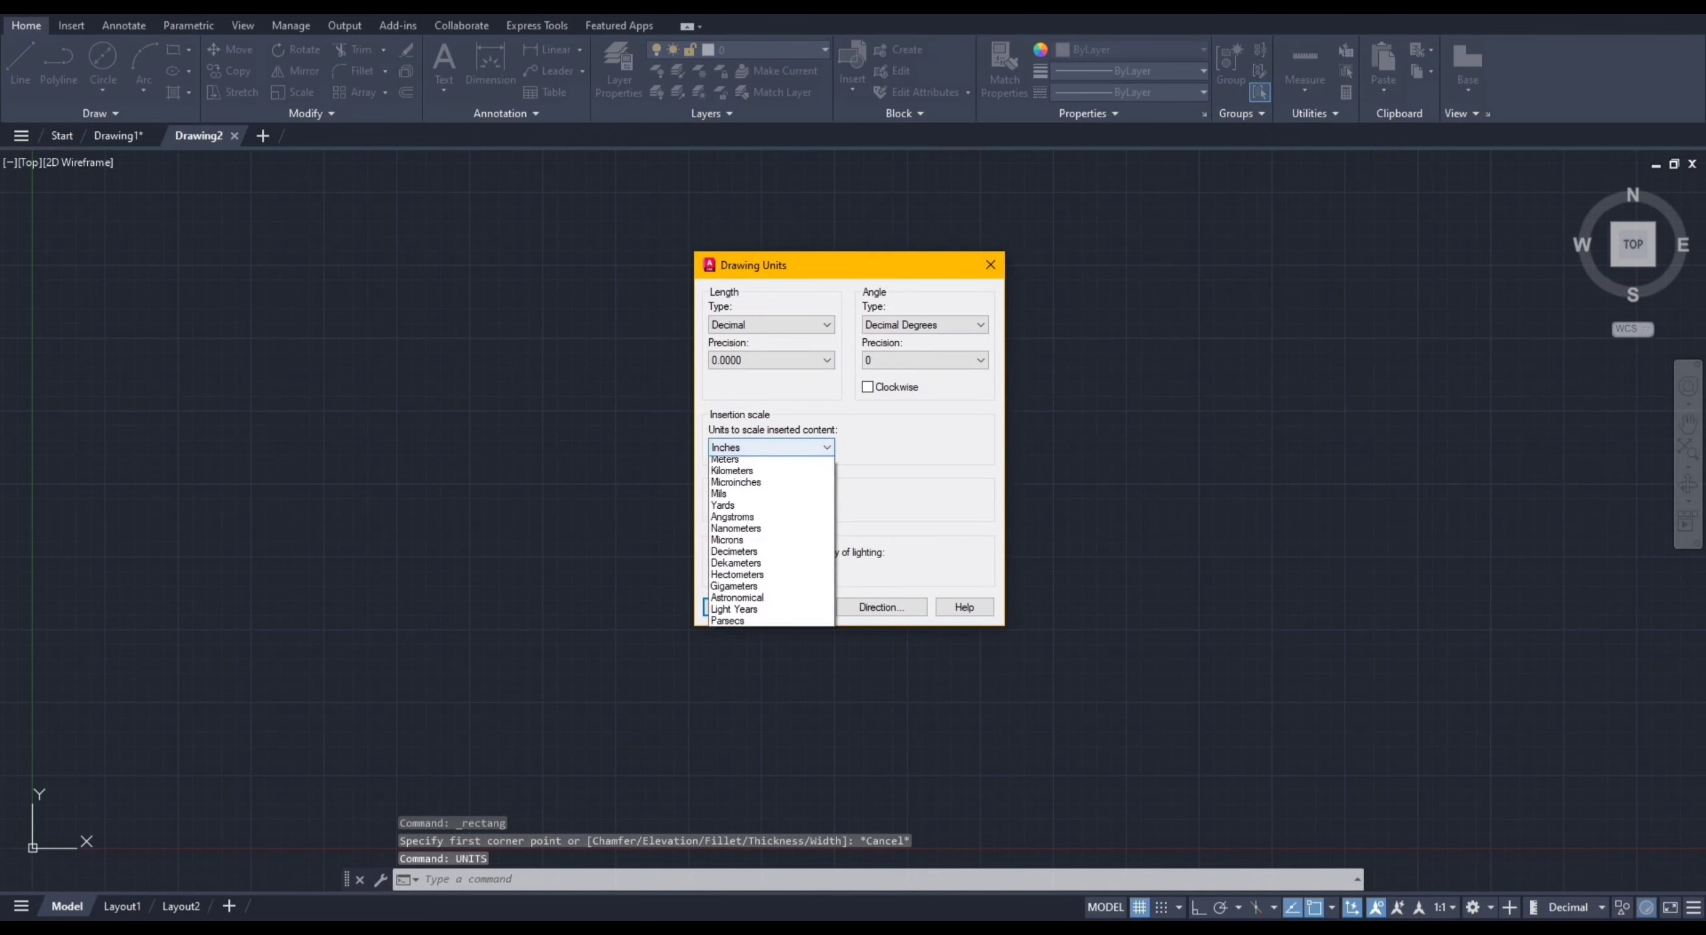
pyautogui.click(772, 521)
pyautogui.click(732, 607)
# - Draw a rectangle 1 unit wide and 3 units high in the empty drawing
pyautogui.click(173, 50)
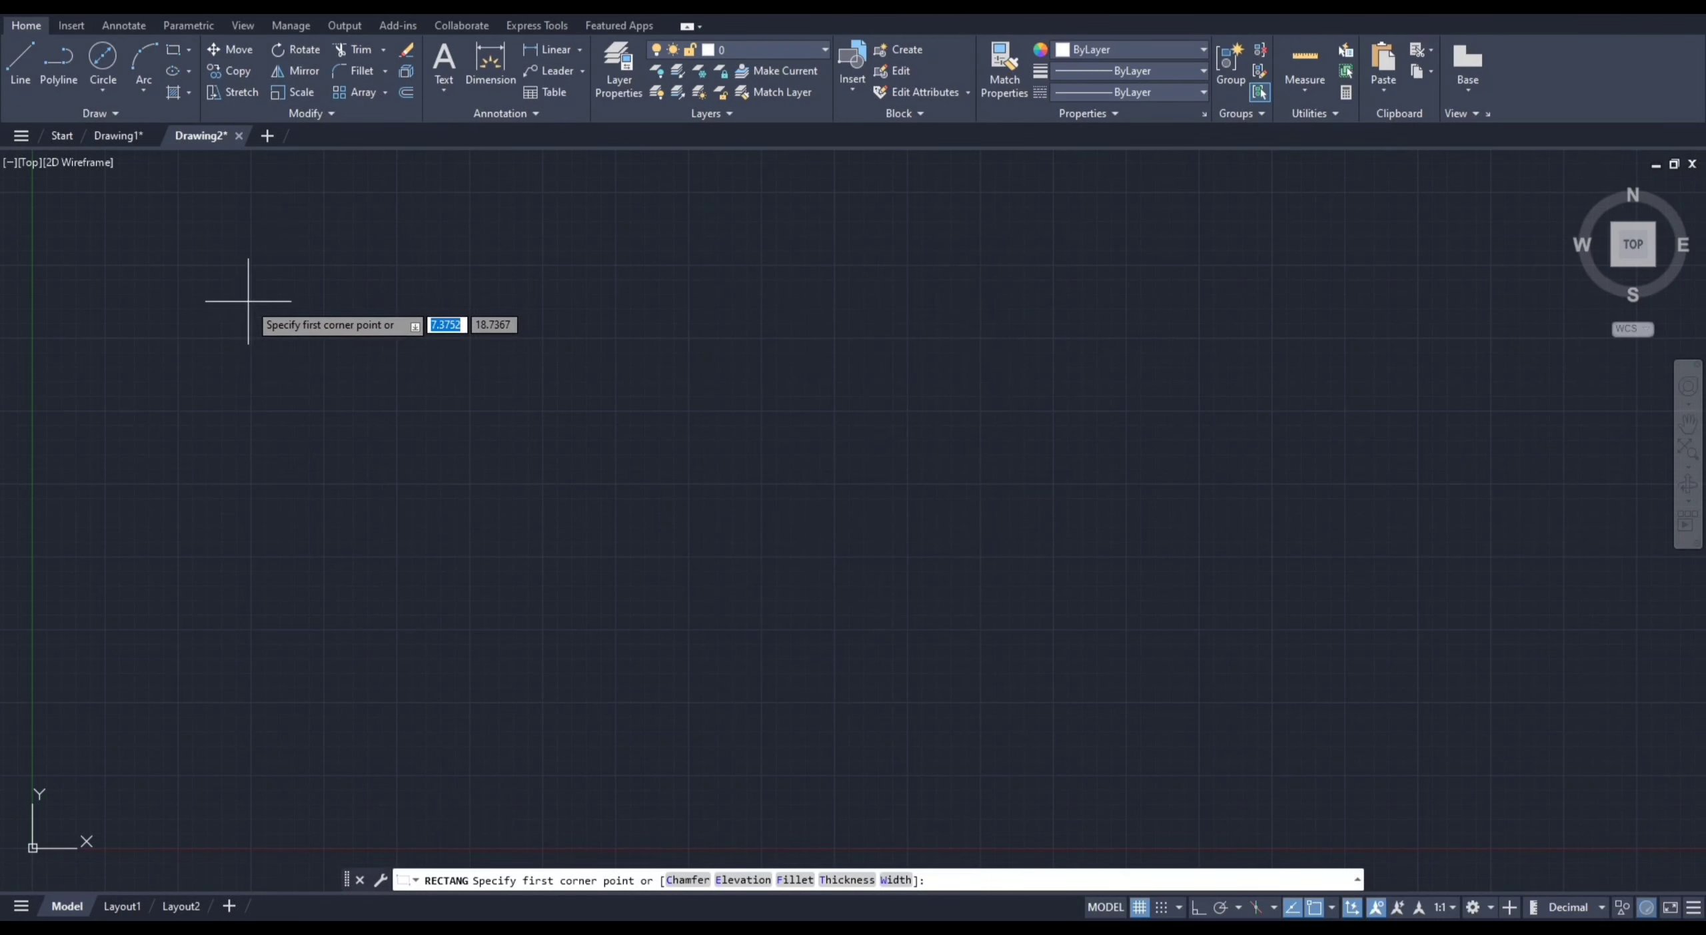
pyautogui.click(290, 301)
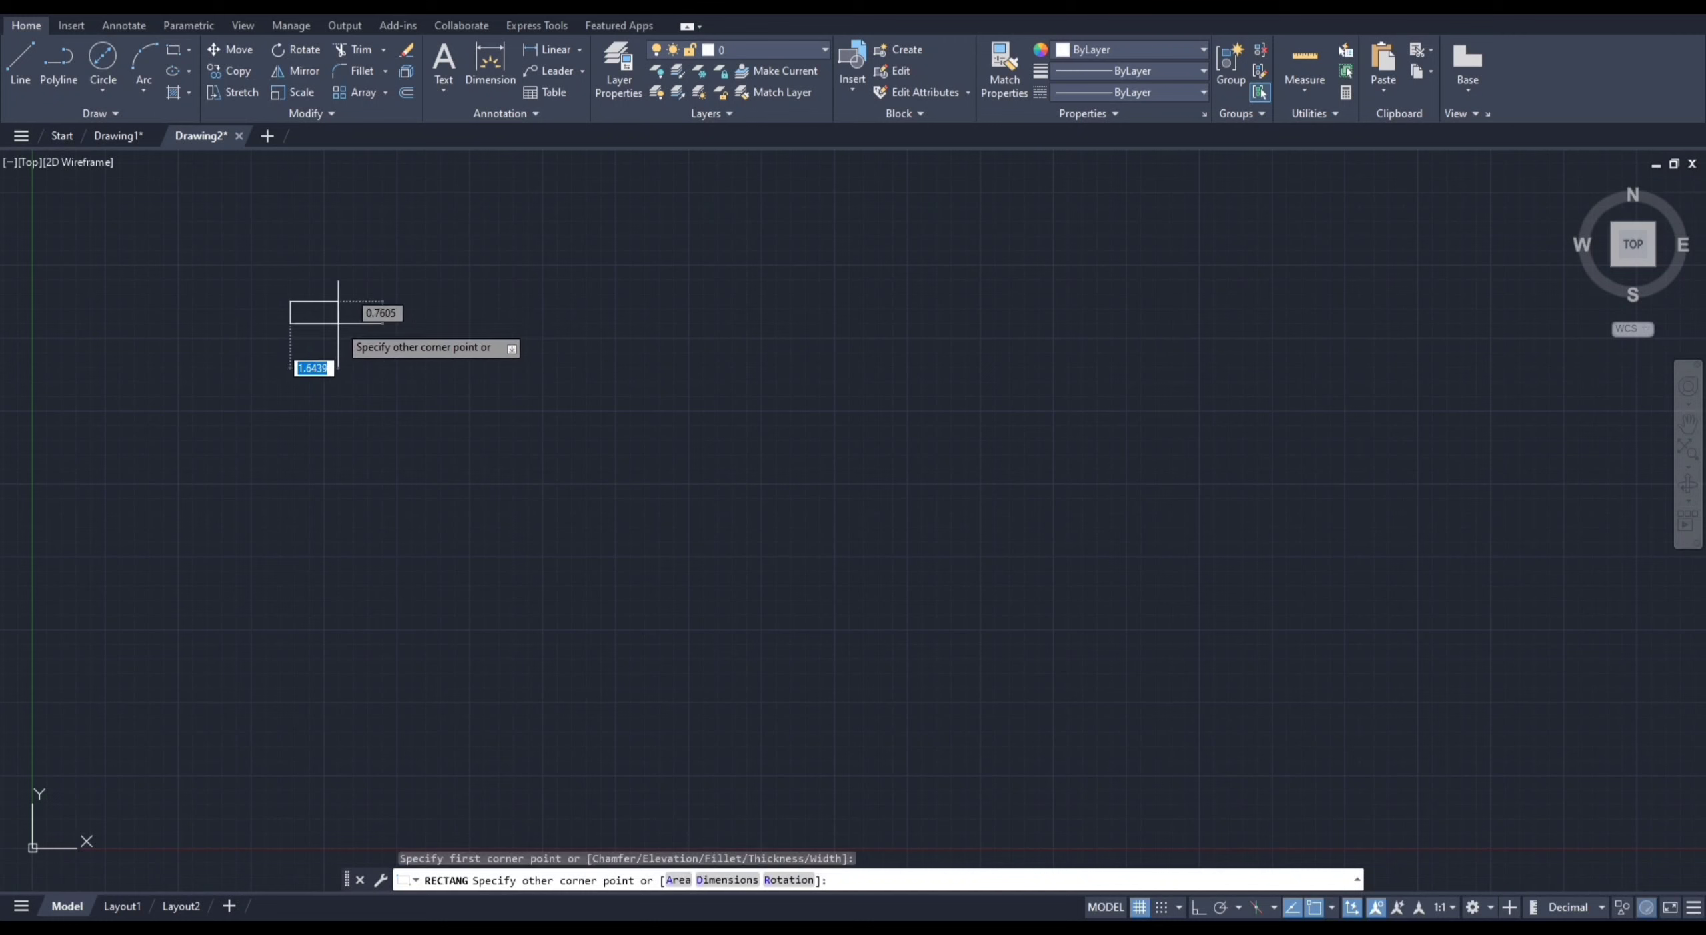
pyautogui.write('1')
pyautogui.press('Tab')
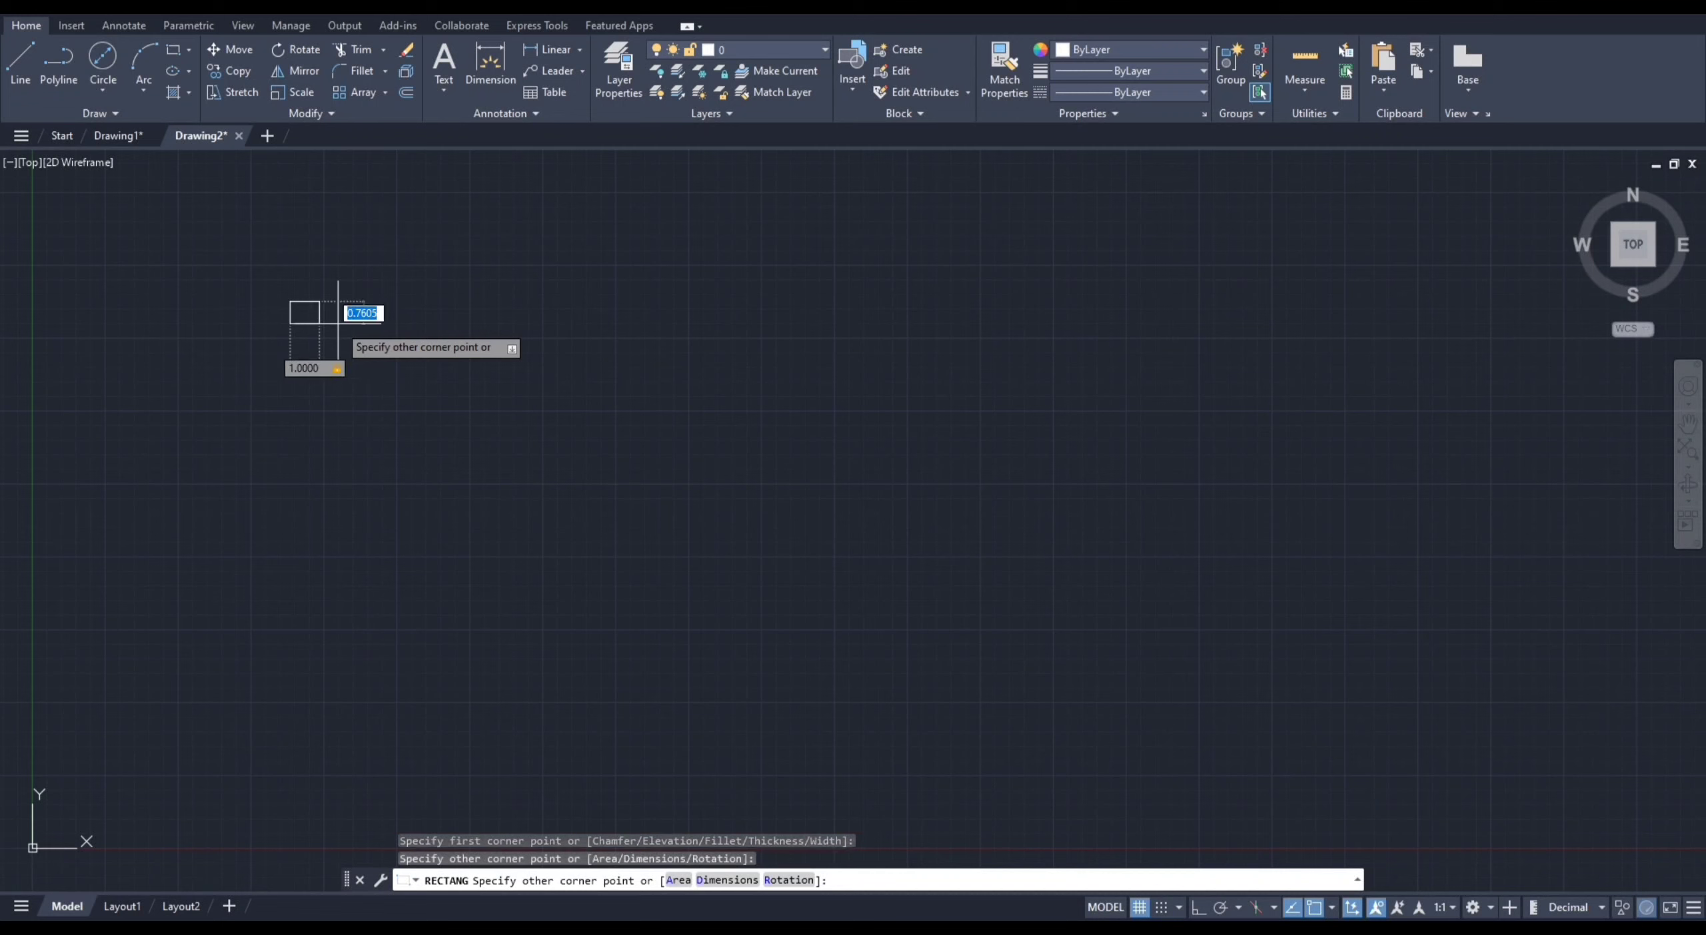
pyautogui.write('3')
pyautogui.press('Return')
# - Draw a second rectangle, 2 wide and 3 high, starting from the first rectangle's upper-right corner
pyautogui.scroll(8, 304, 336)
pyautogui.moveTo(305, 336)
pyautogui.mouseDown(button='middle')
pyautogui.moveTo(605, 510)
pyautogui.moveTo(603, 415)
pyautogui.mouseUp(button='middle')
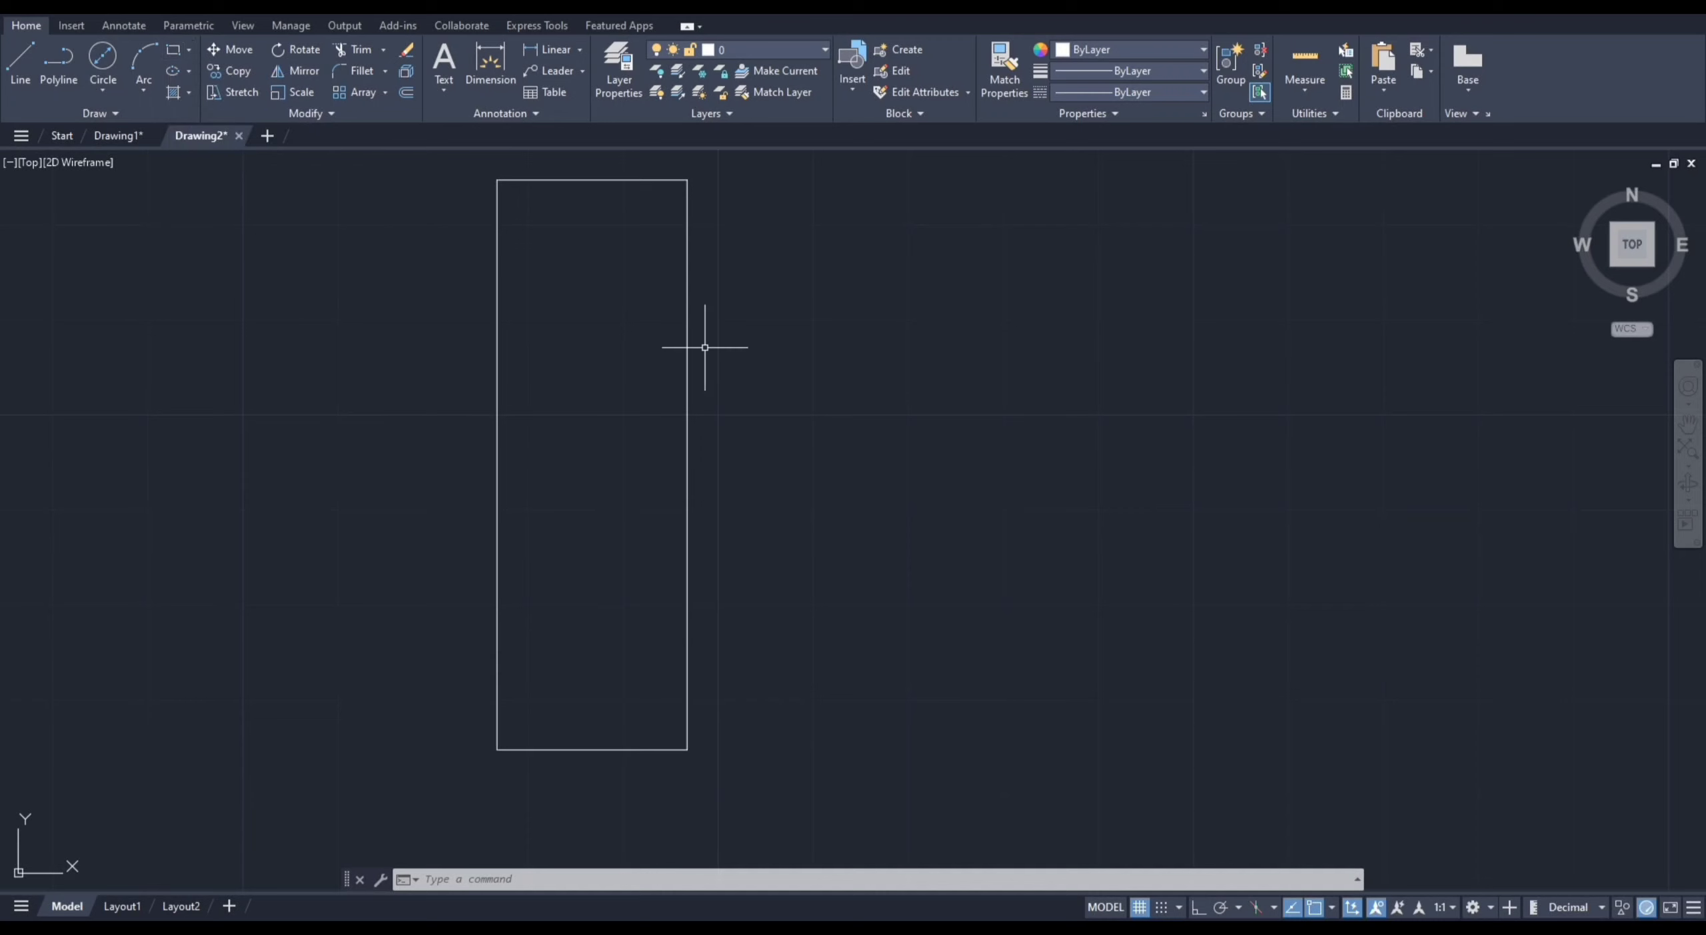
pyautogui.press('Return')
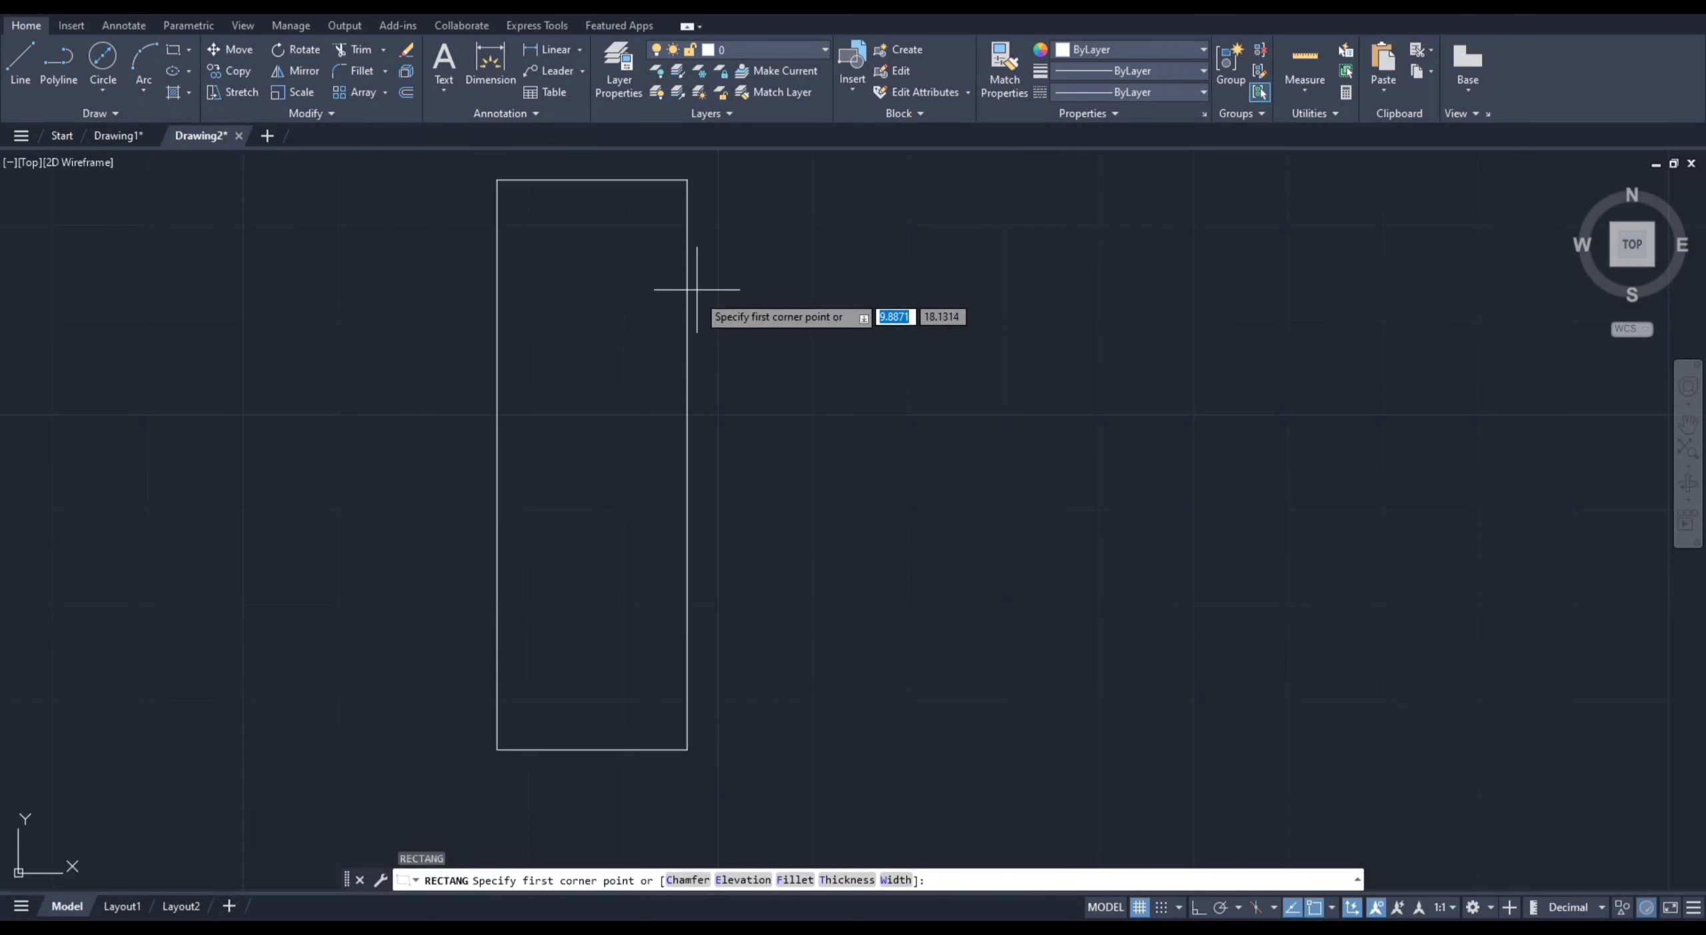
pyautogui.click(687, 180)
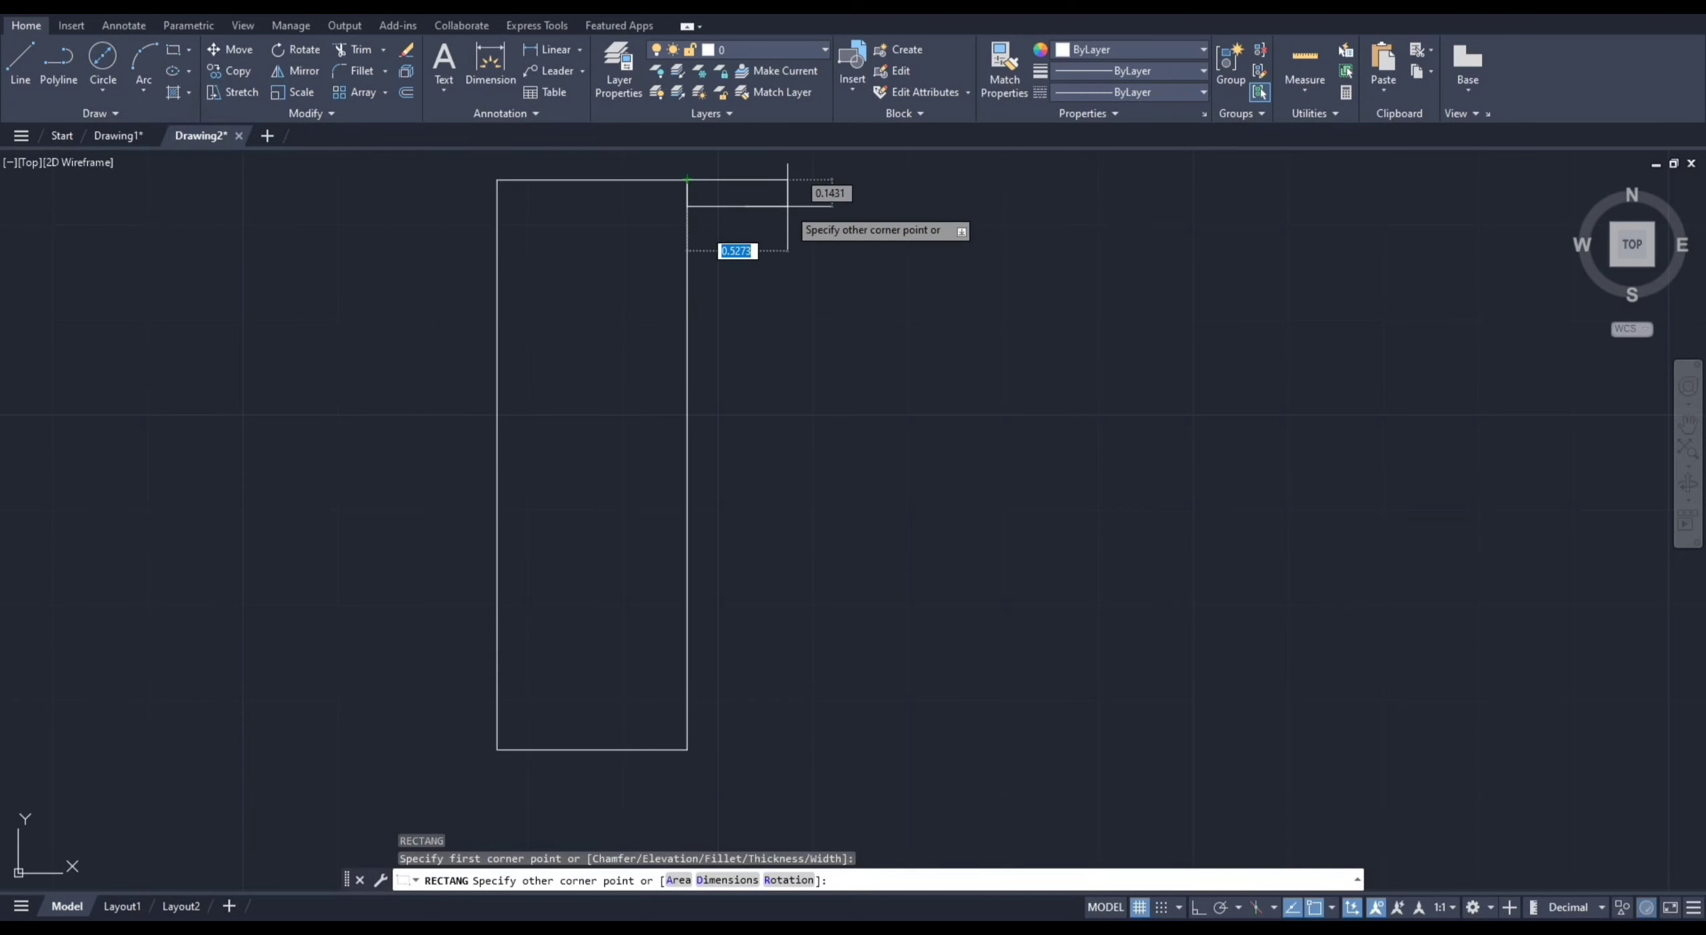
pyautogui.write('2')
pyautogui.press('Tab')
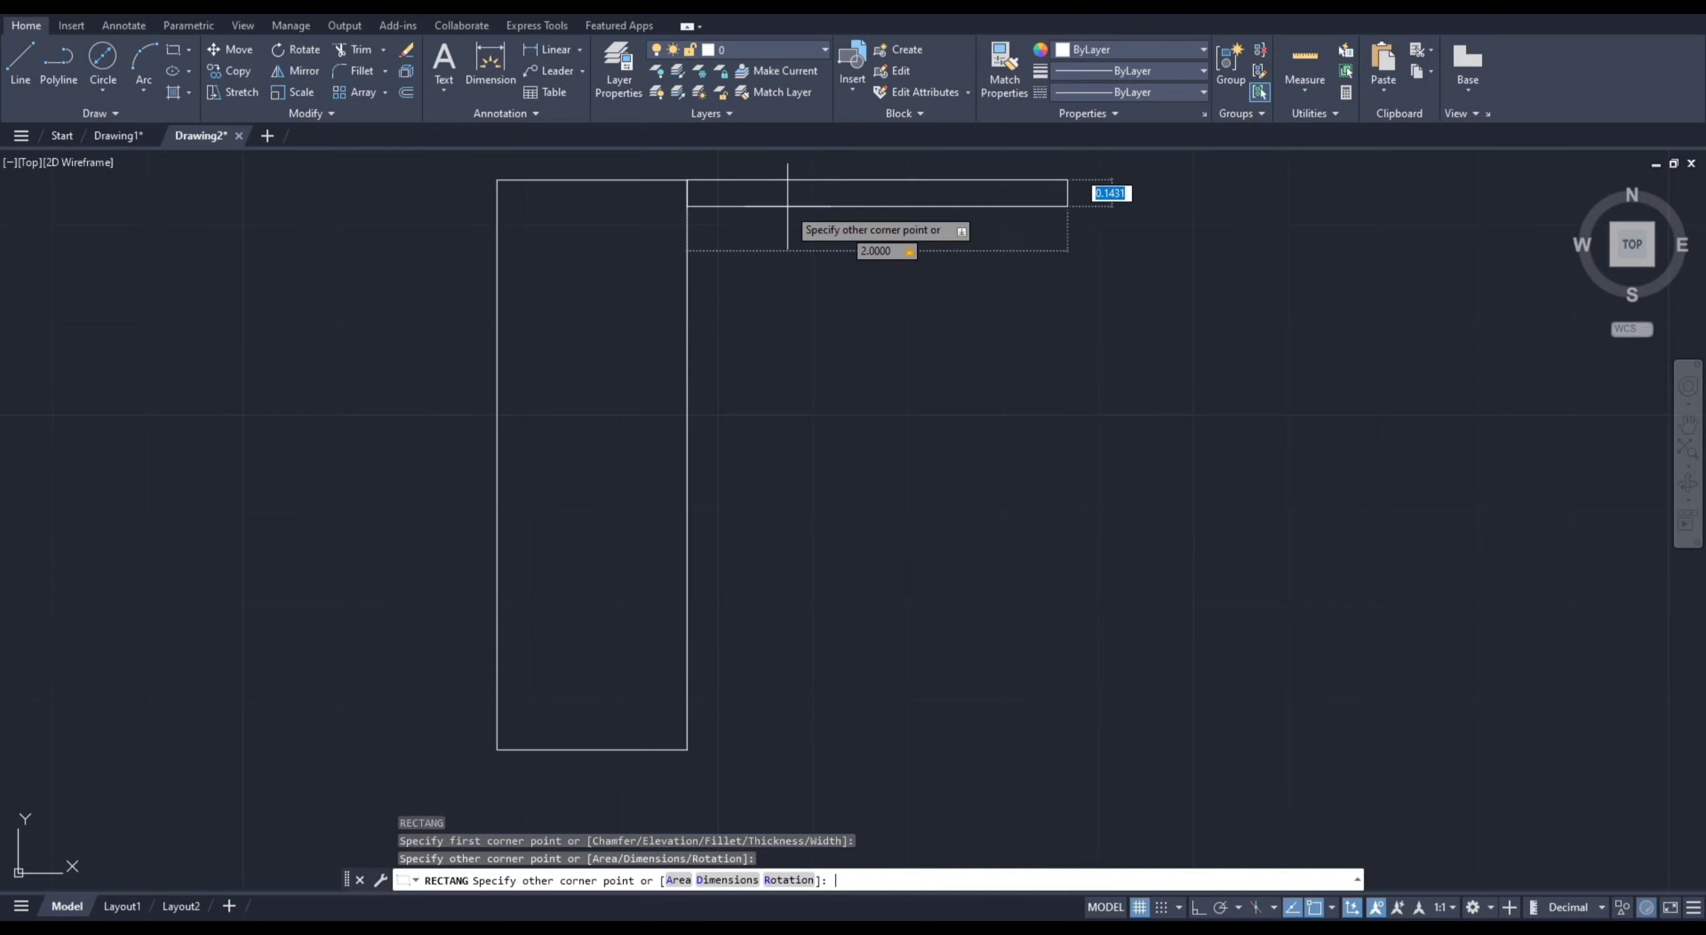
pyautogui.write('3')
pyautogui.press('Return')
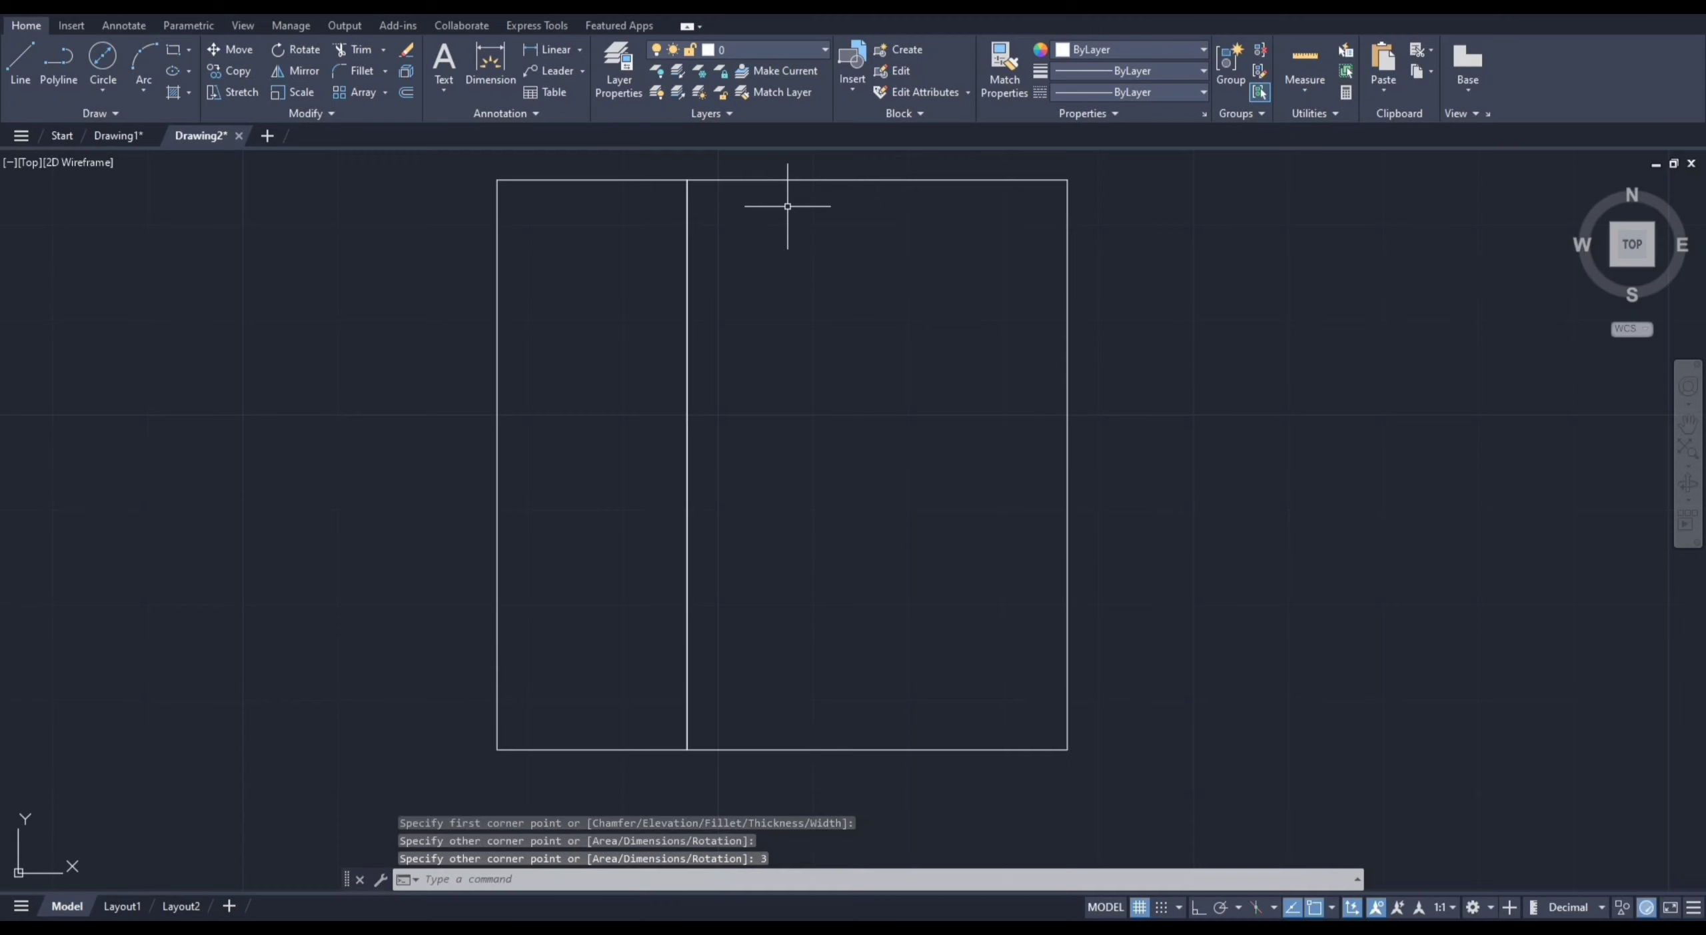
# - Draw a third rectangle, 3 wide and 3 high, starting from the second rectangle's upper-right corner
pyautogui.moveTo(939, 393); pyautogui.dragTo(932, 396, button='middle')
pyautogui.scroll(2, 731, 396)
pyautogui.scroll(-4, 731, 395)
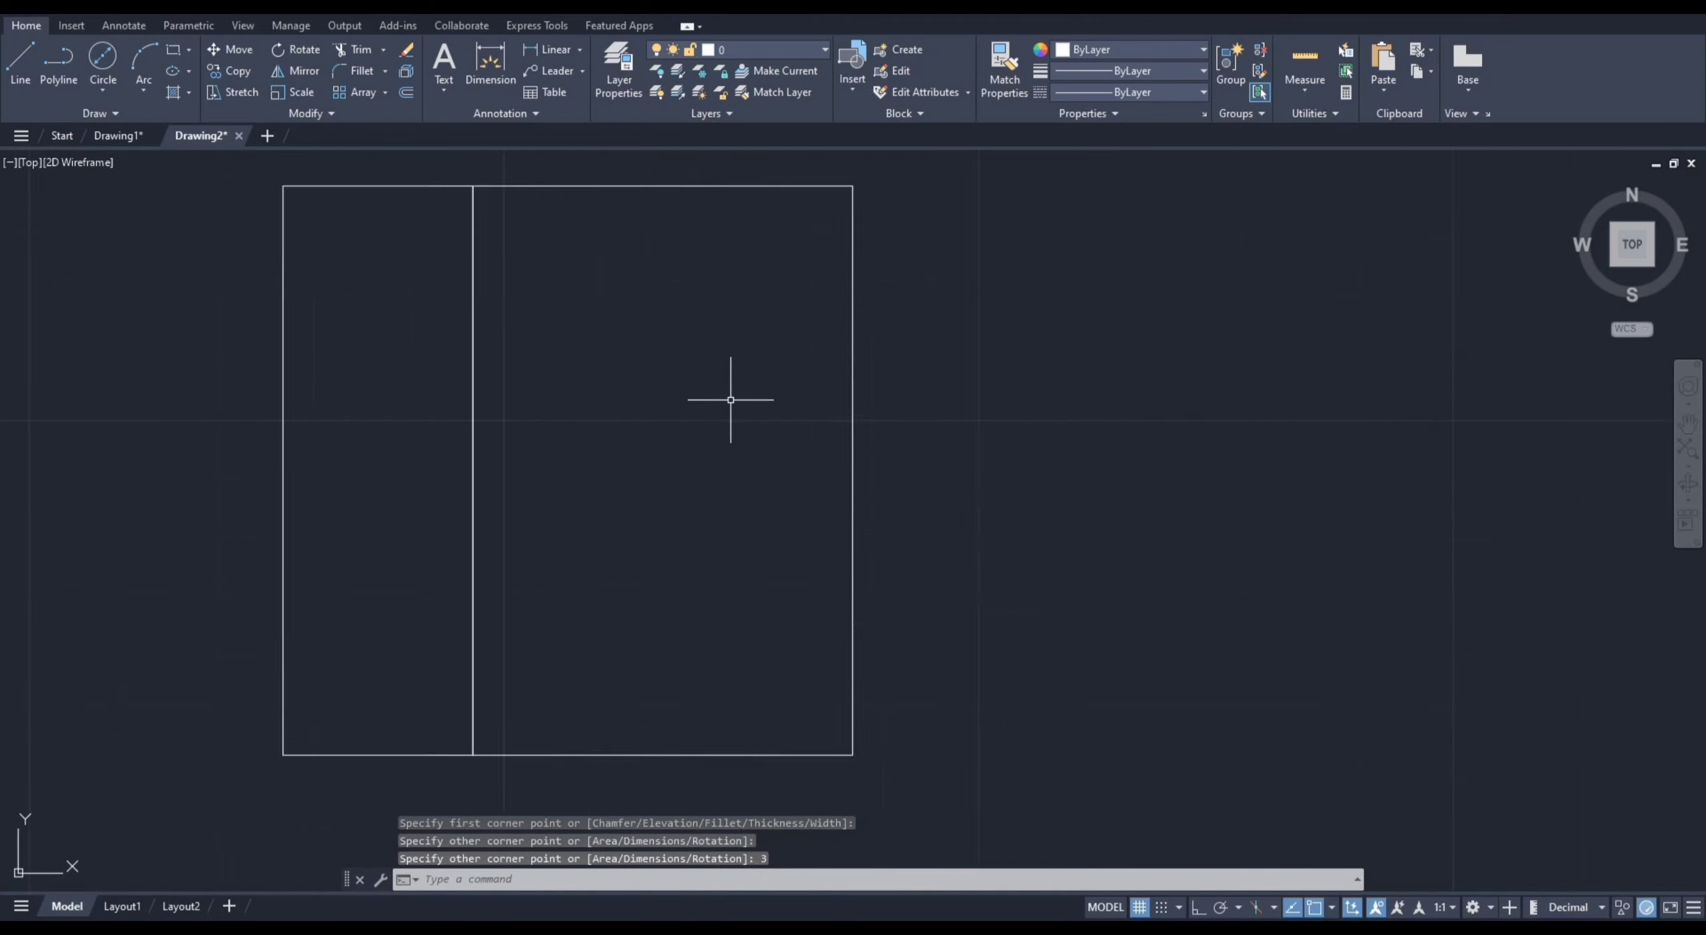
pyautogui.scroll(2, 730, 400)
pyautogui.scroll(-2, 730, 400)
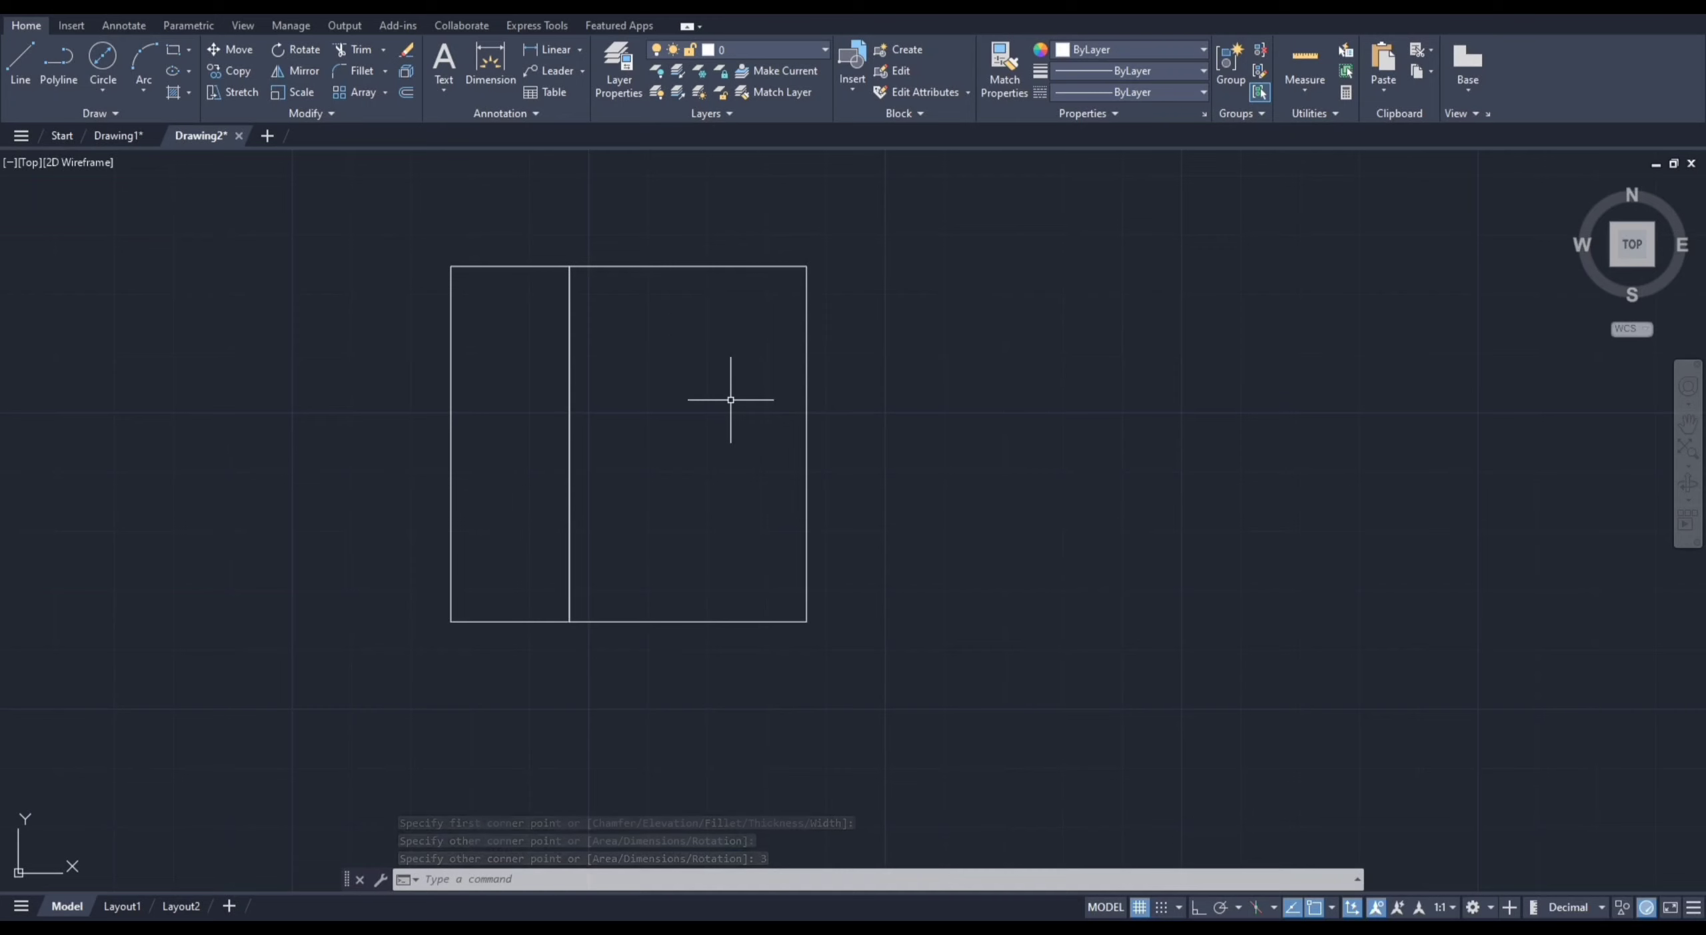
pyautogui.press('Return')
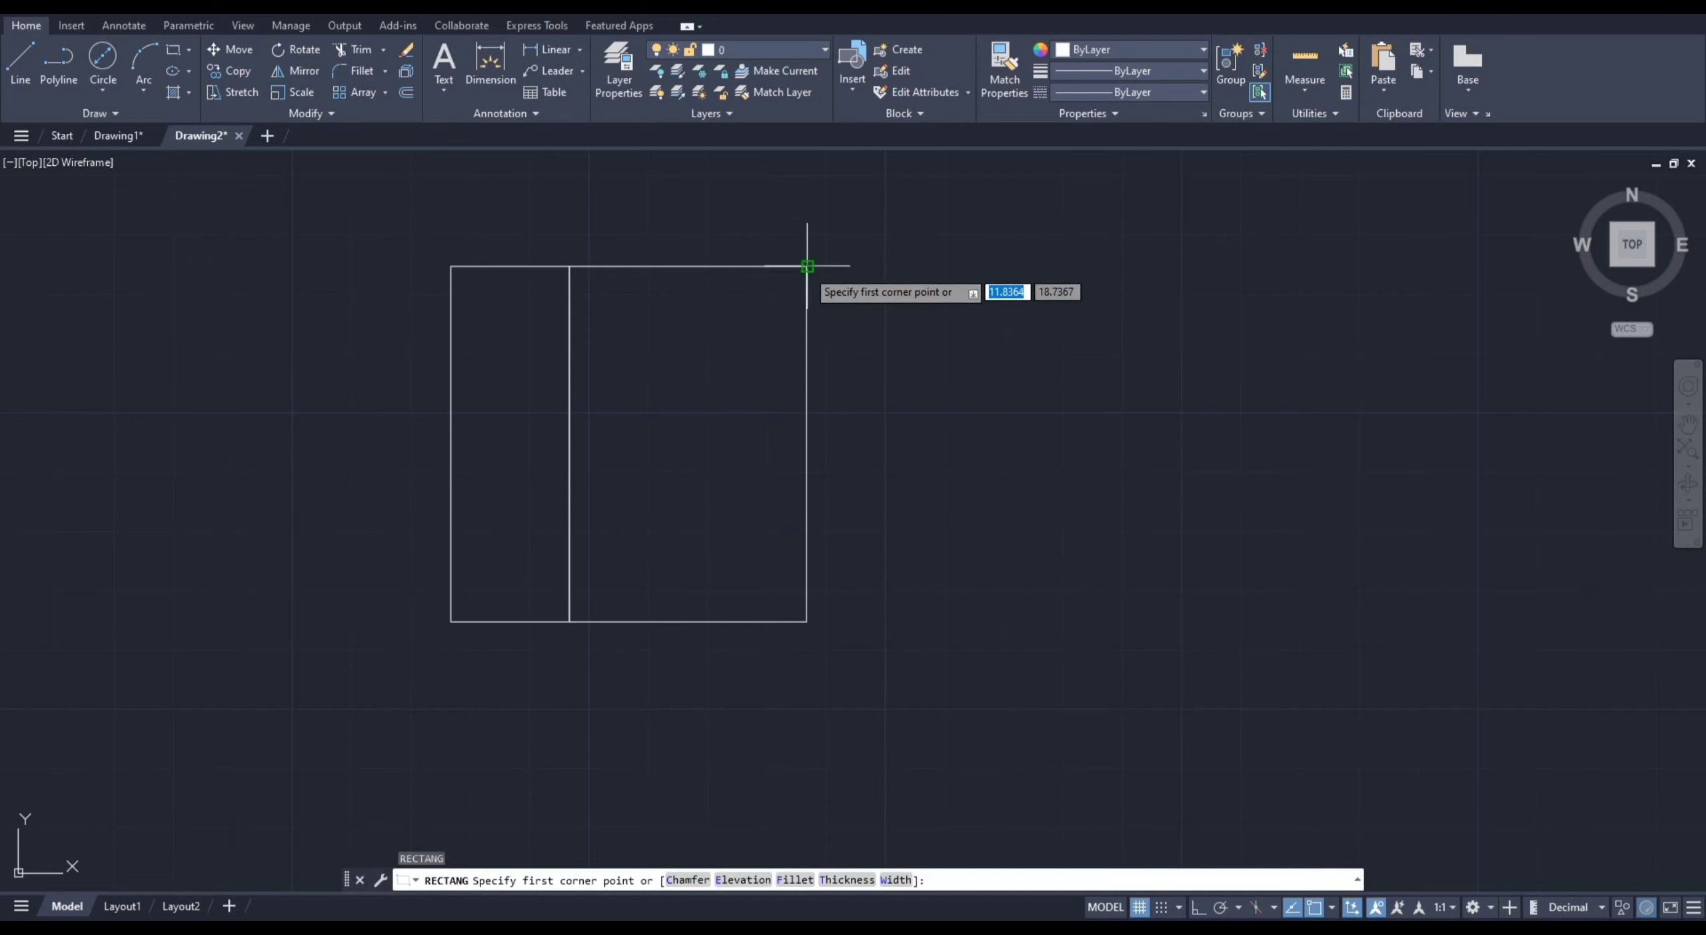
pyautogui.click(807, 266)
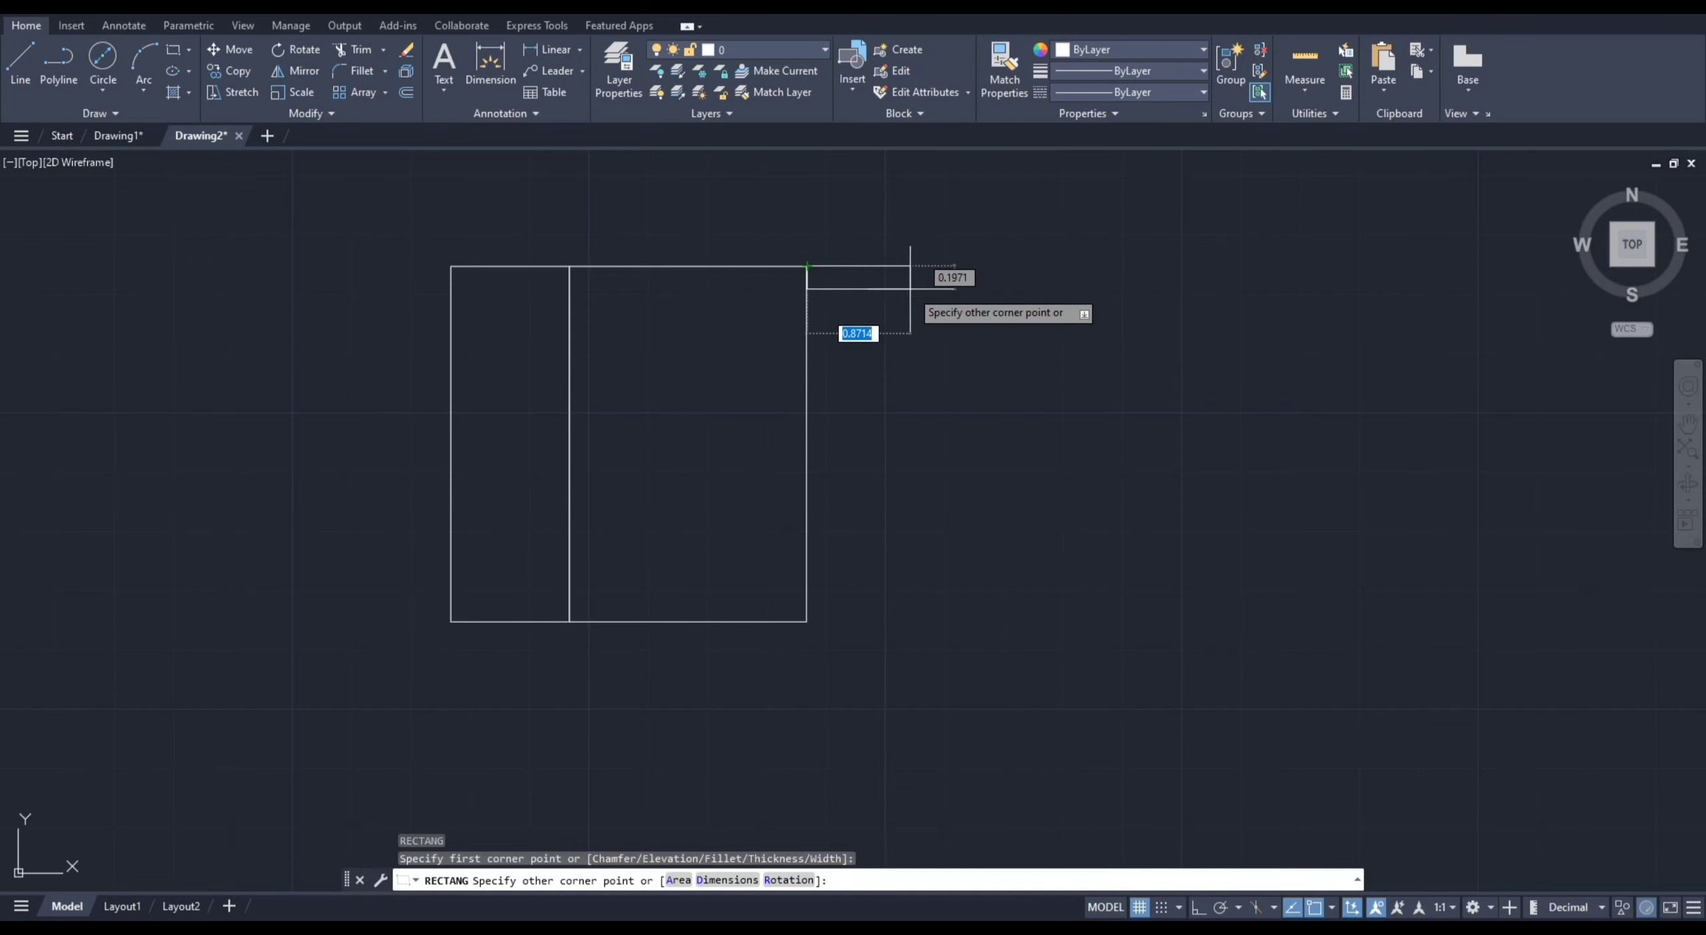
pyautogui.write('3')
pyautogui.press('Tab')
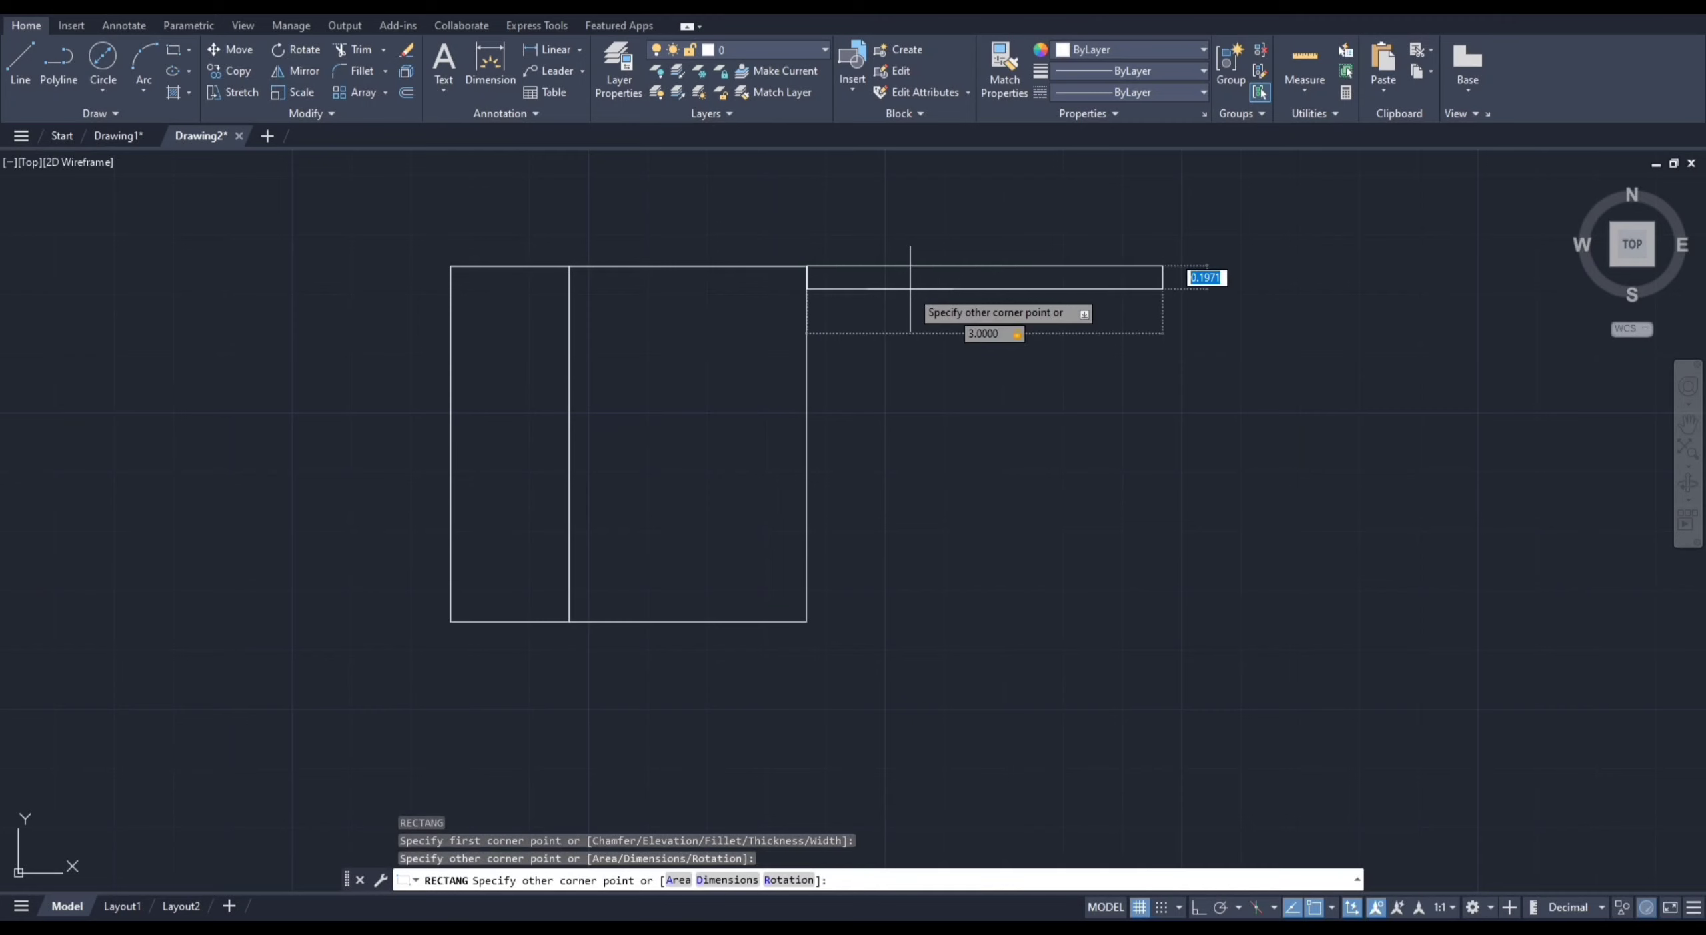
pyautogui.write('3')
pyautogui.press('Return')
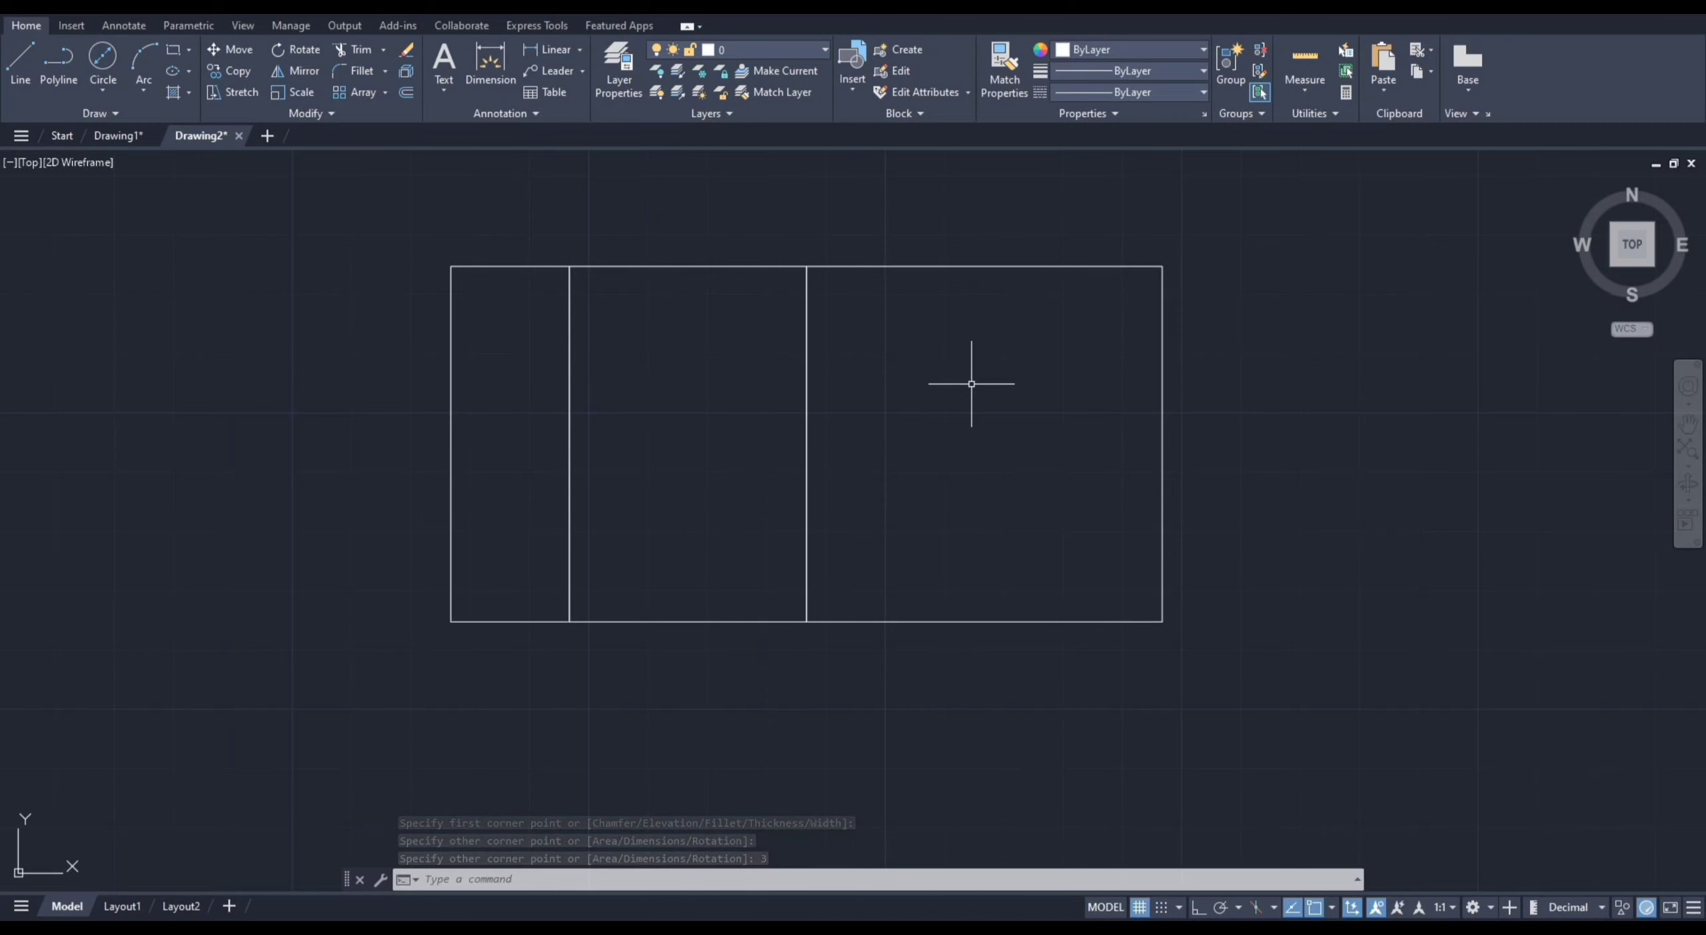
# - Start offsetting the rightmost 3 by 3 rectangle with an offset distance of 1.5
pyautogui.moveTo(989, 466); pyautogui.dragTo(907, 481, button='middle')
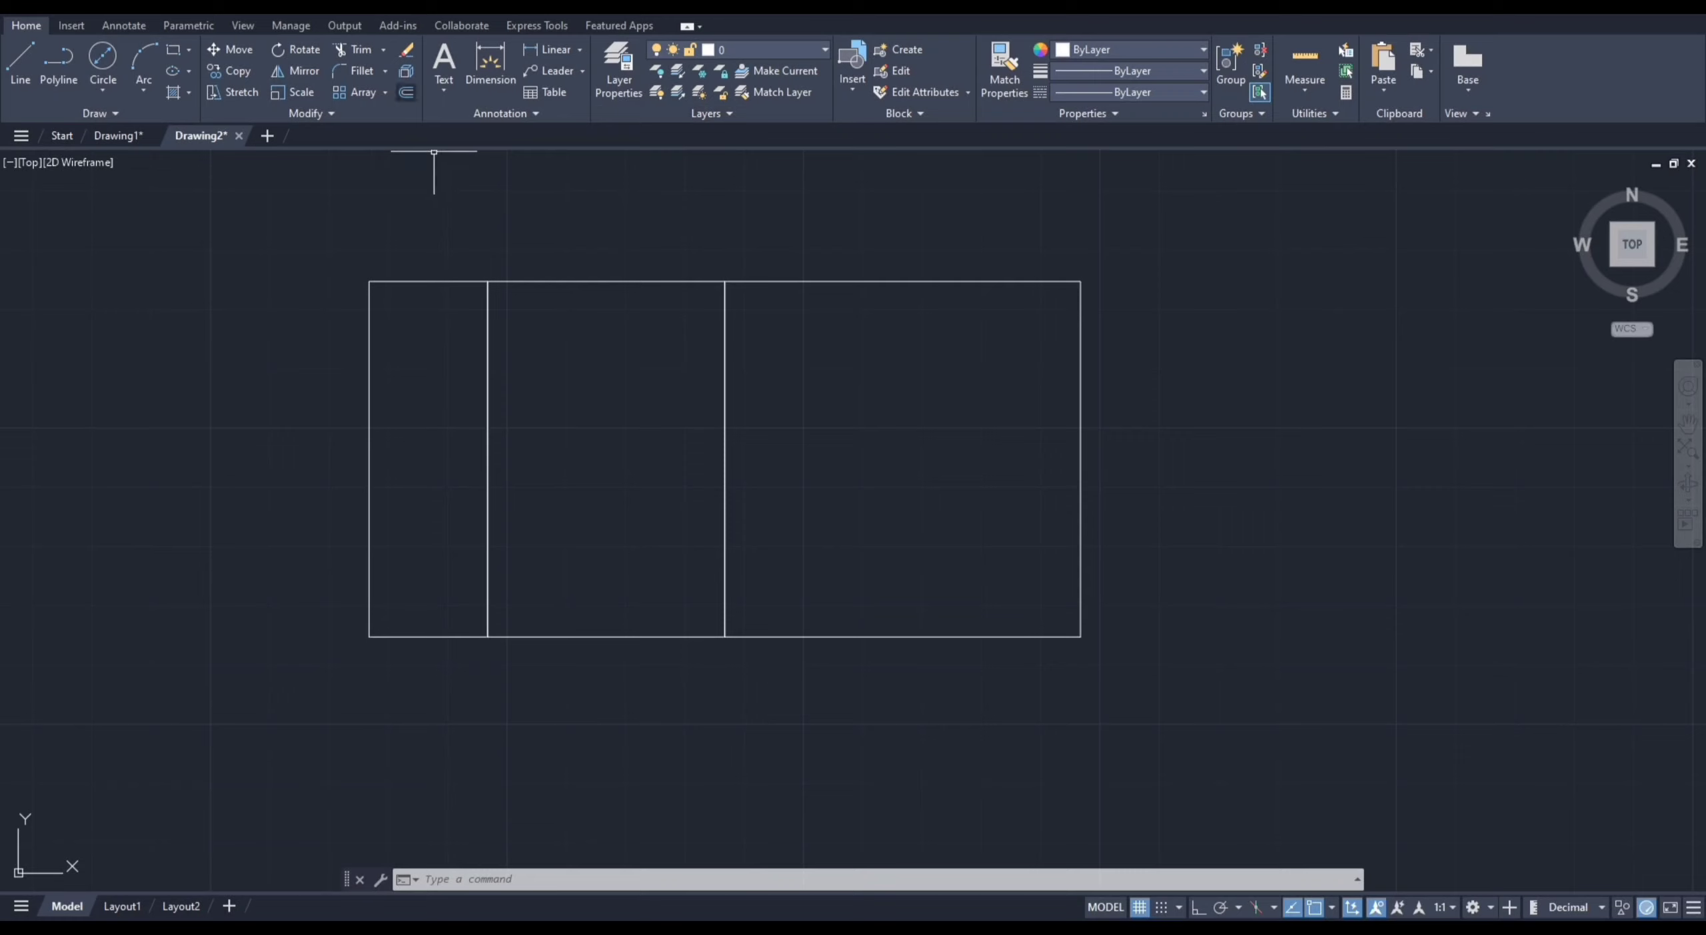
pyautogui.click(406, 92)
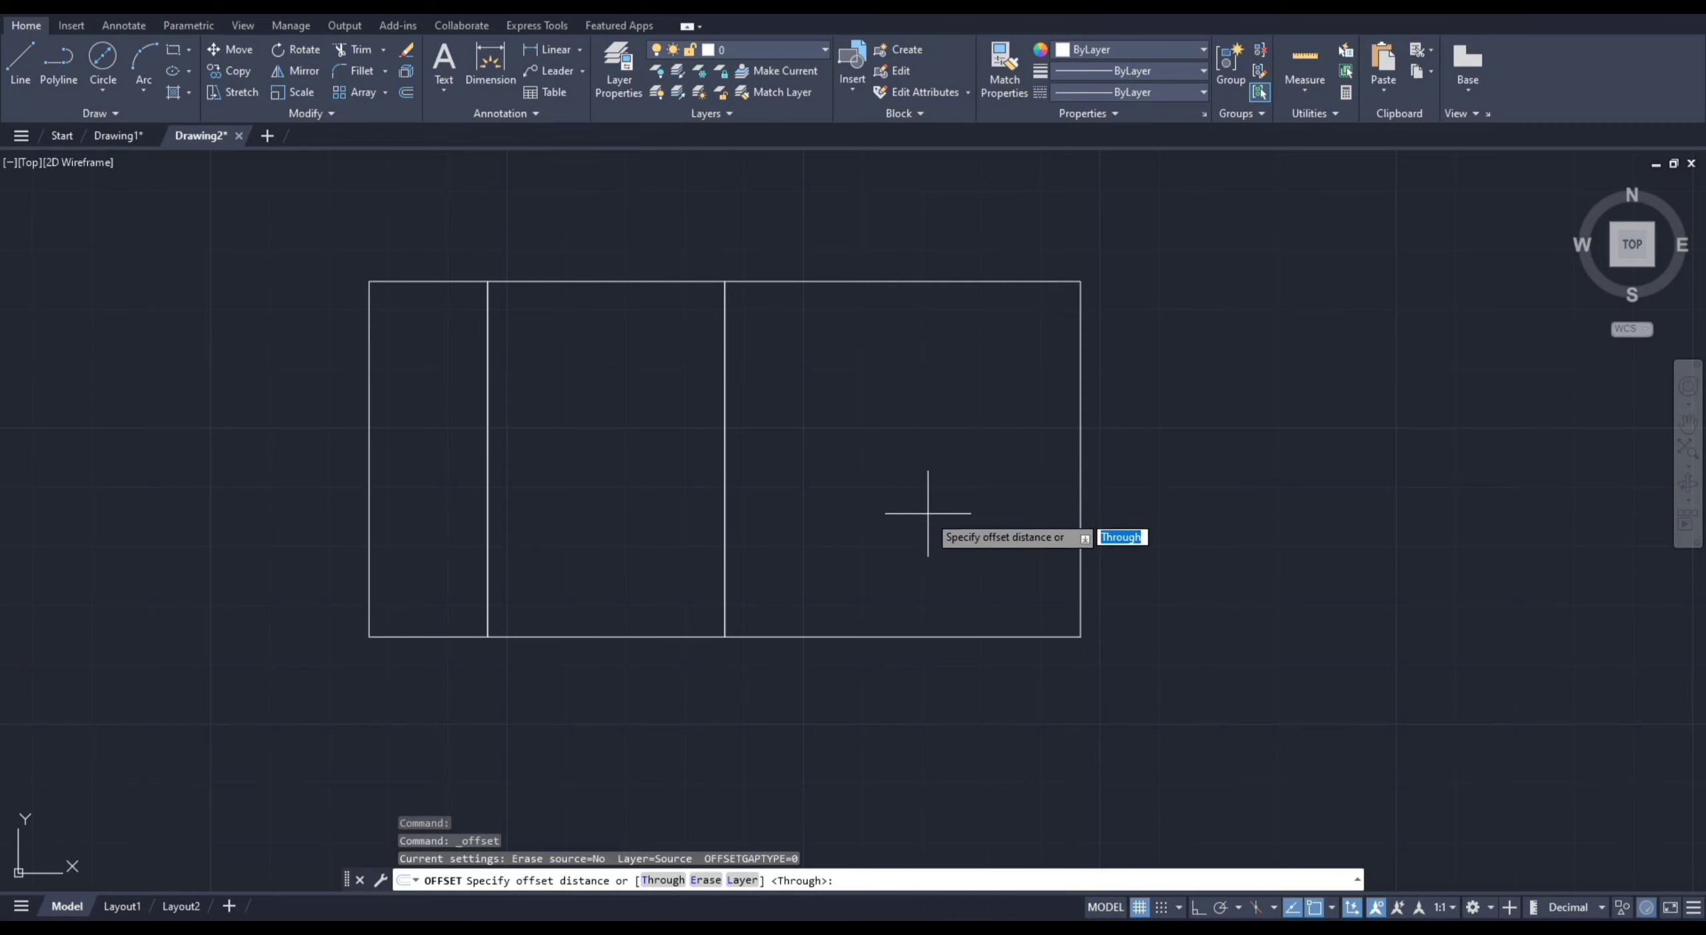
pyautogui.write('1.5')
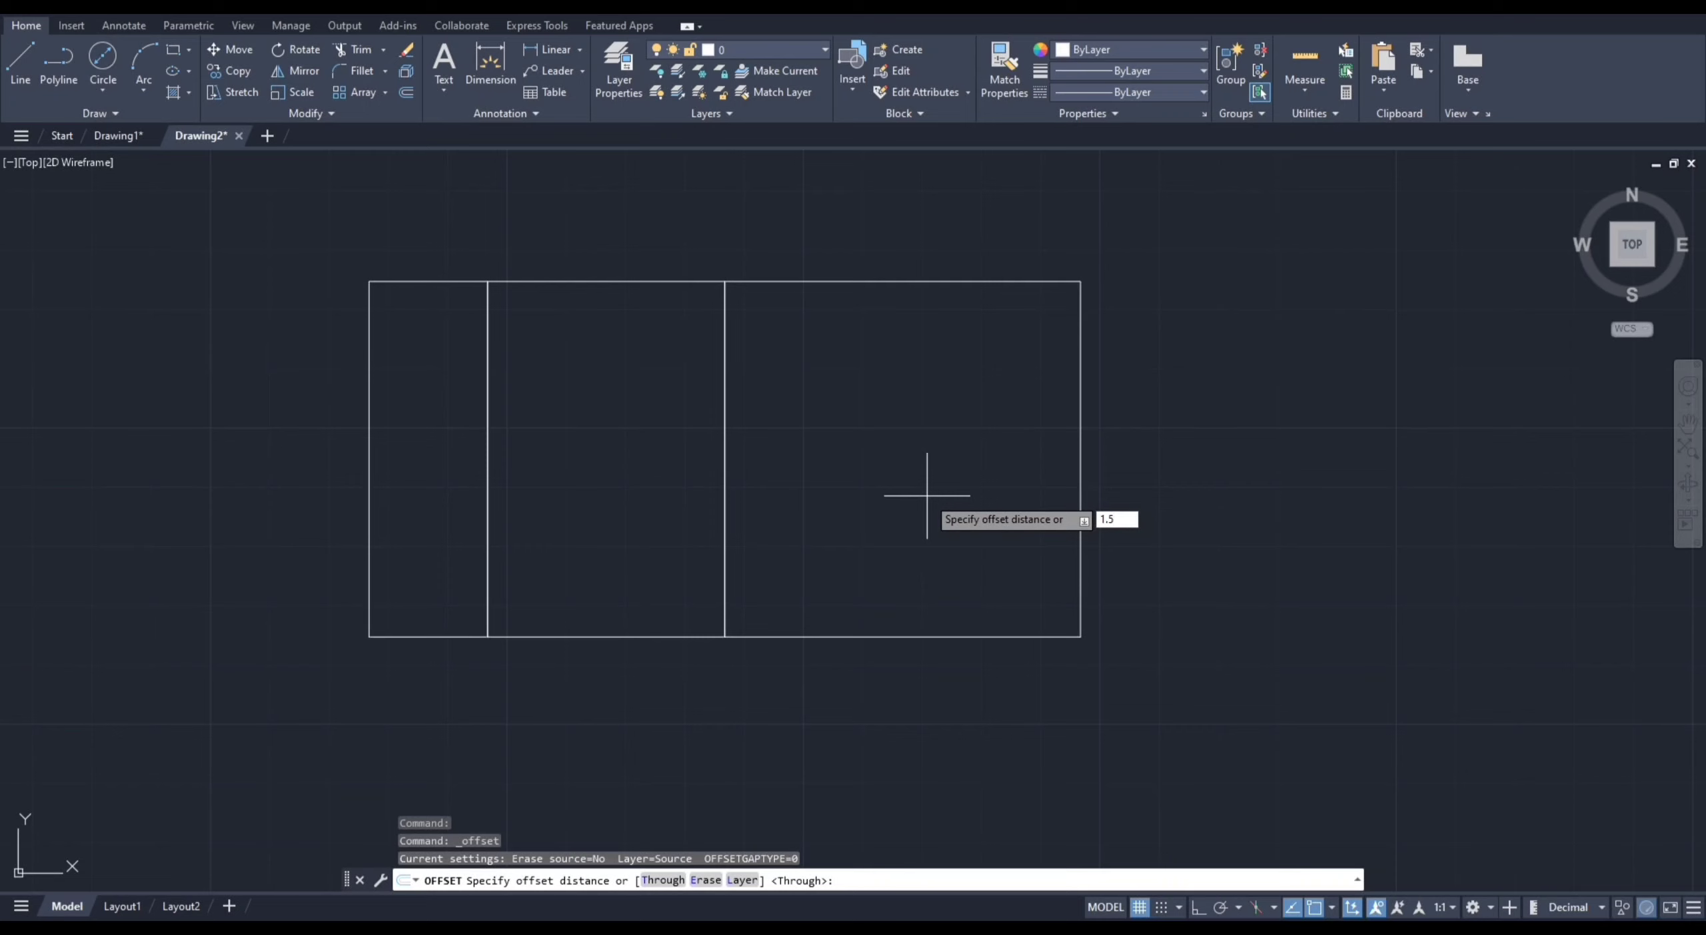
pyautogui.press('Return')
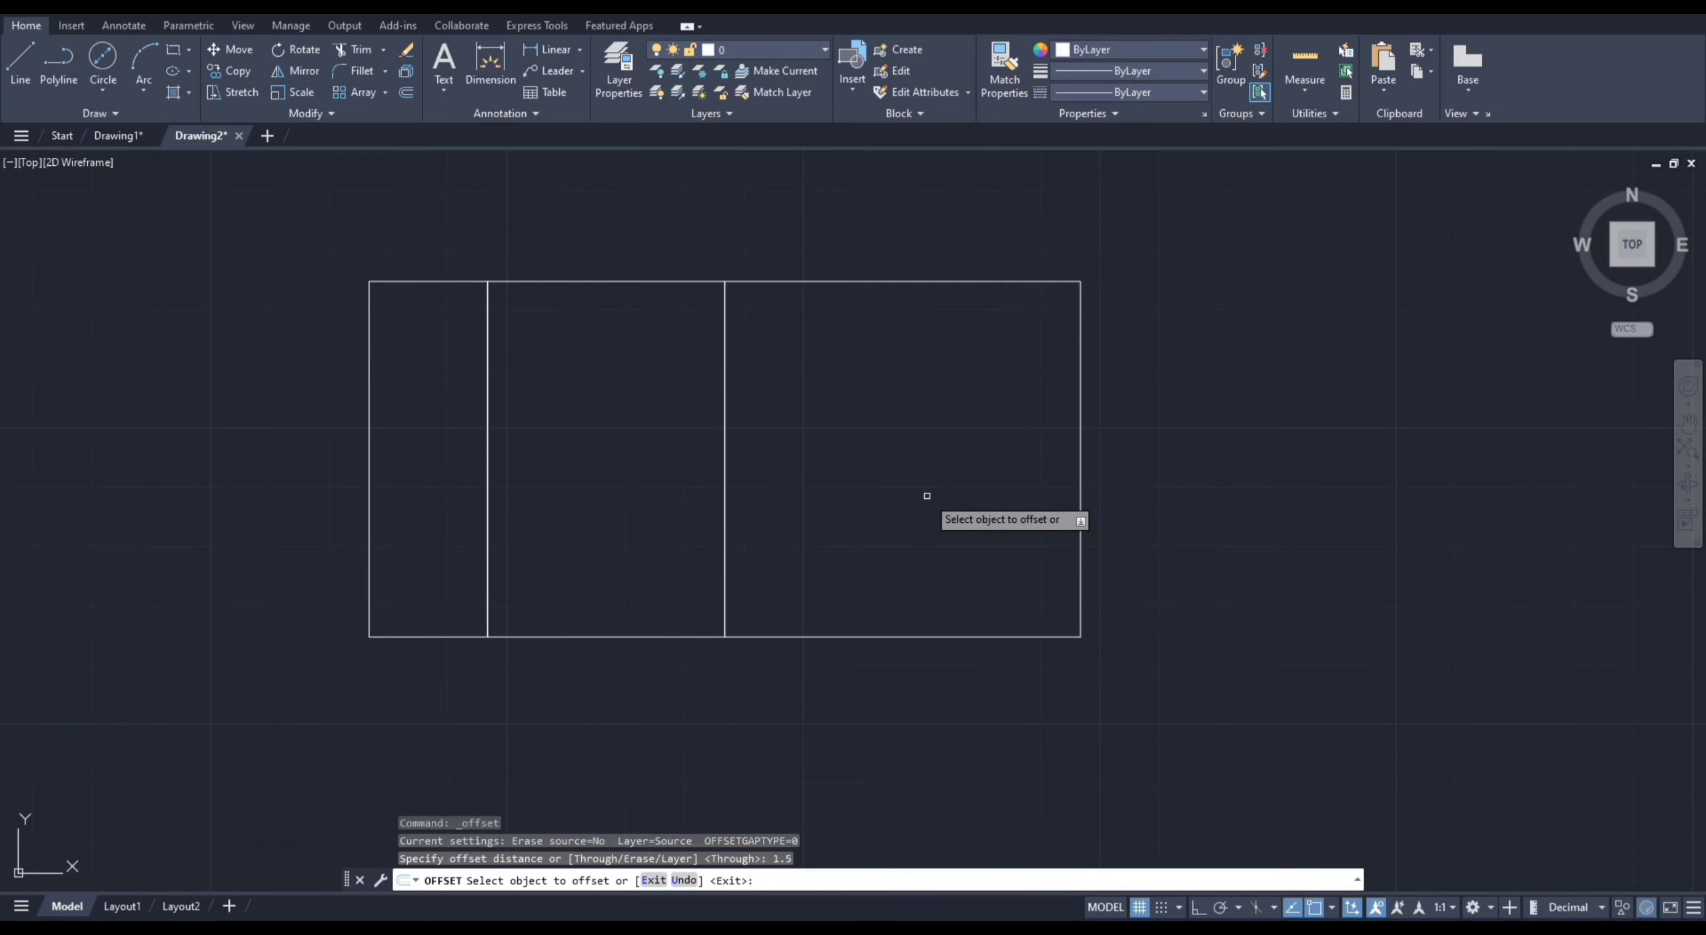
pyautogui.click(920, 639)
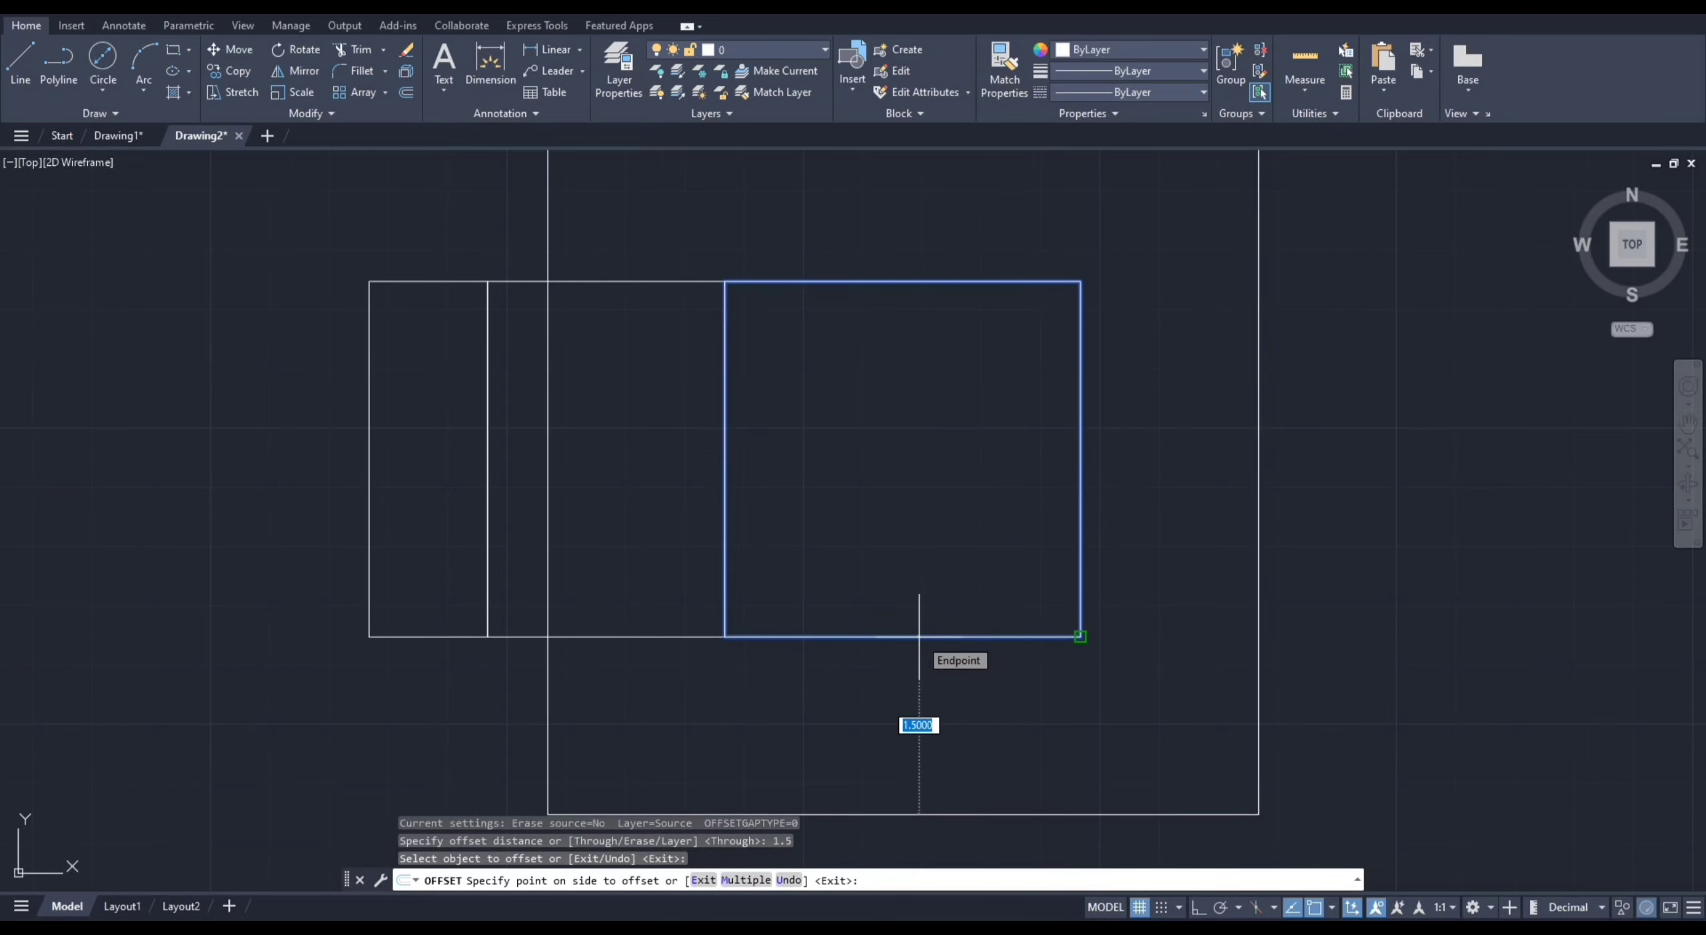
pyautogui.scroll(-2, 919, 636)
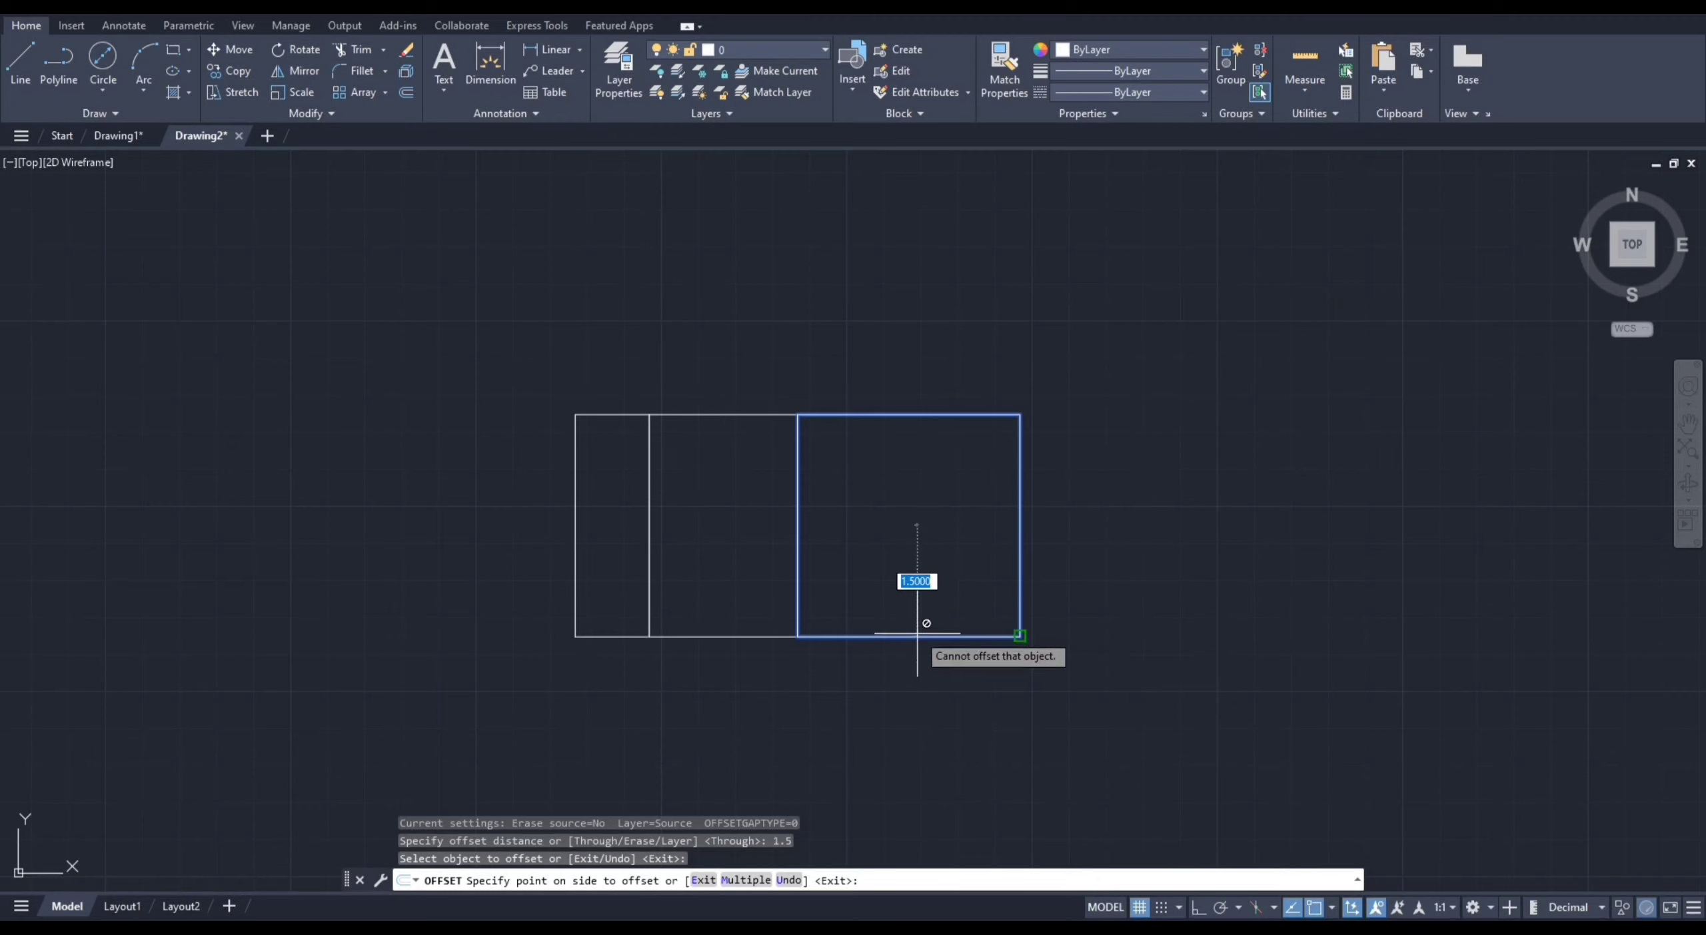